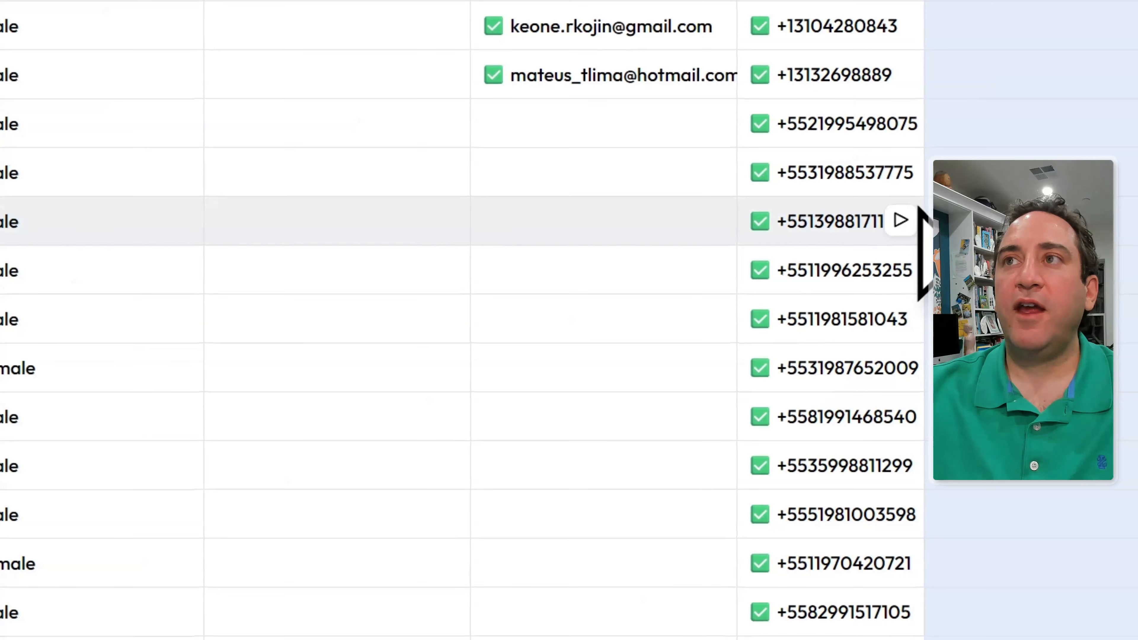
- Dismiss the enrichment panel and run Find Social Media URLs on the first 10 contact rows
left_click(920, 210)
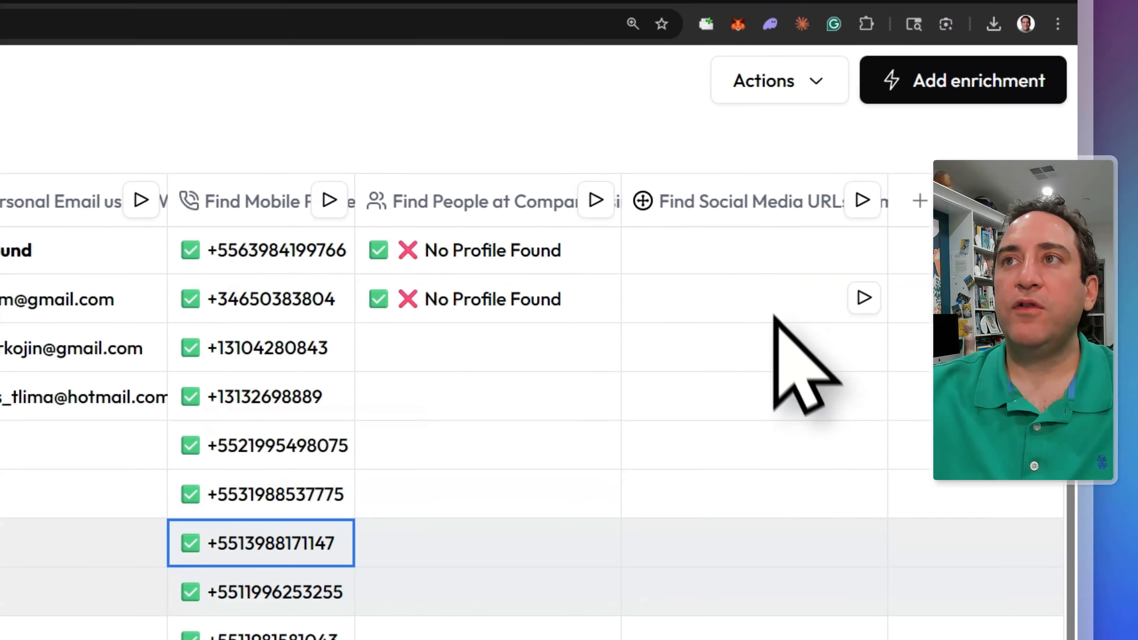
scroll(776, 318, "up", 1)
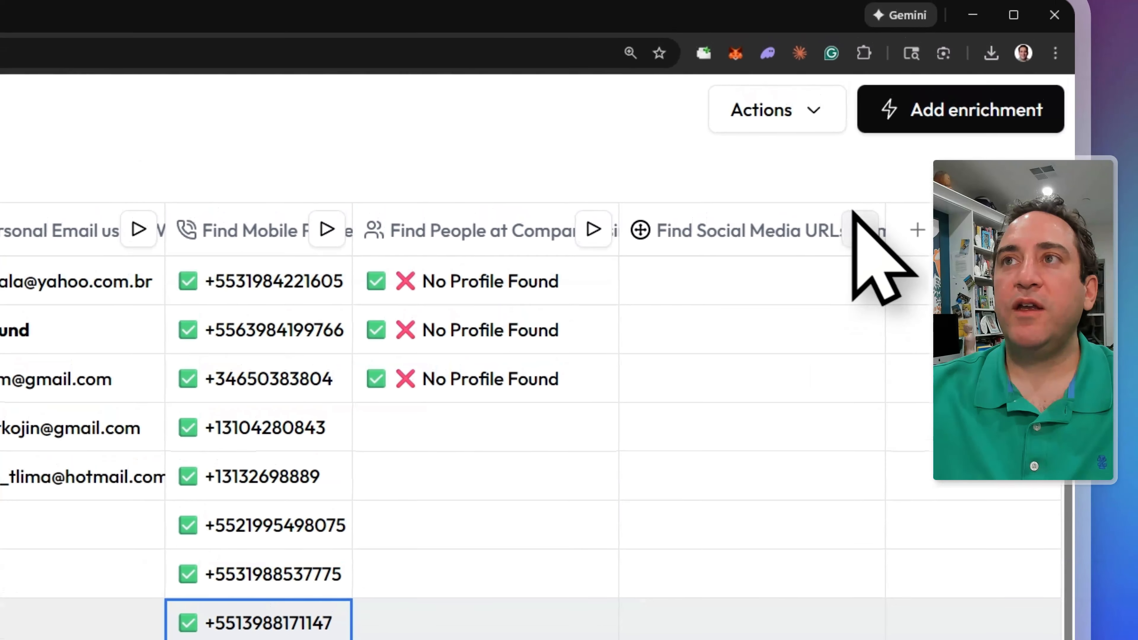
left_click(863, 200)
left_click(810, 287)
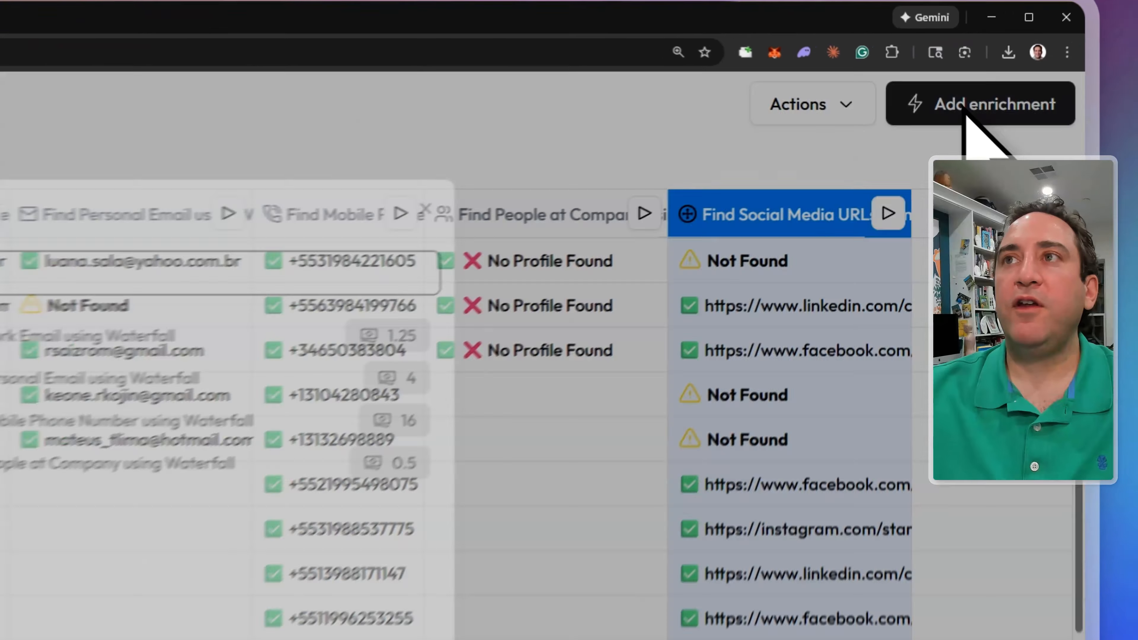
- Add a Find LinkedIn Profile Data by Personal Email & Work Email column using the Email column
left_click(1071, 67)
left_click(436, 214)
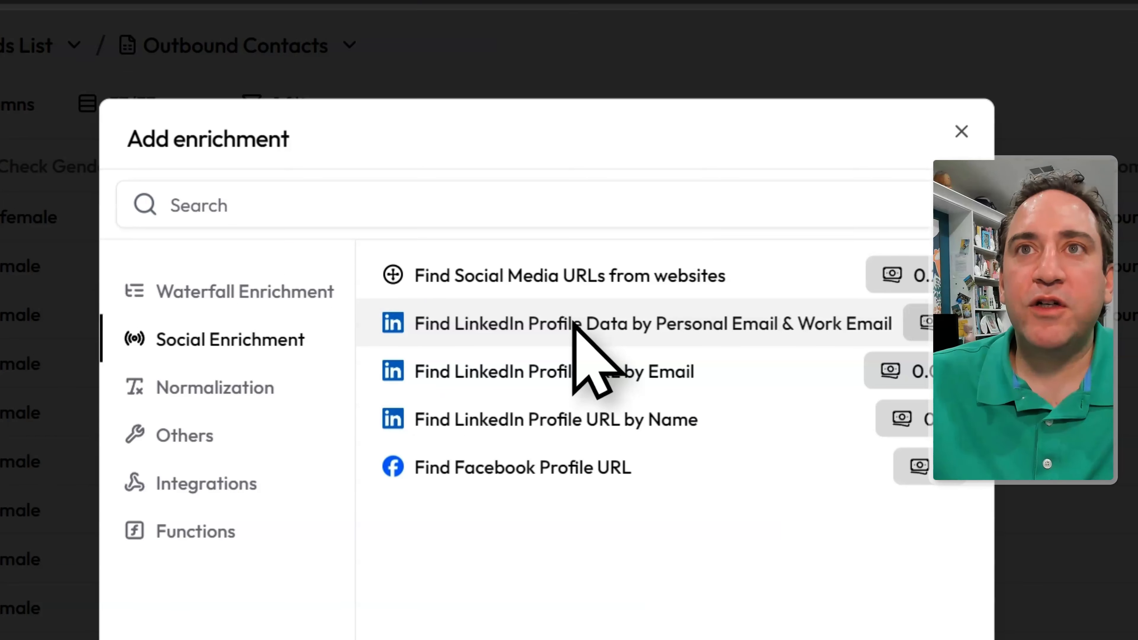
left_click(575, 324)
left_click(286, 497)
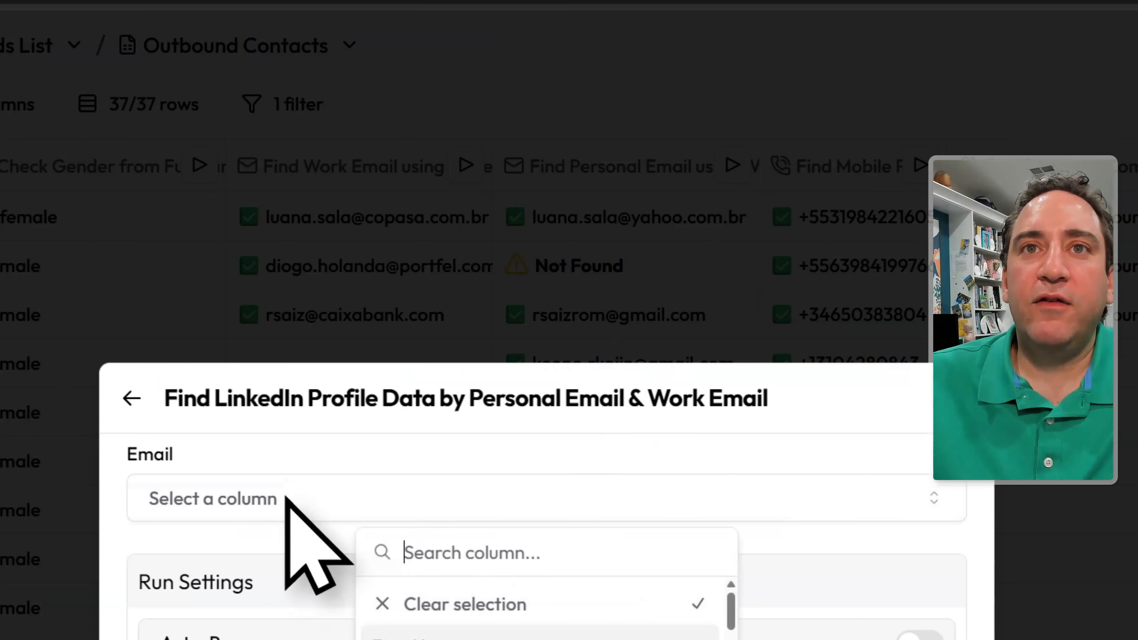
scroll(730, 605, "down", 1)
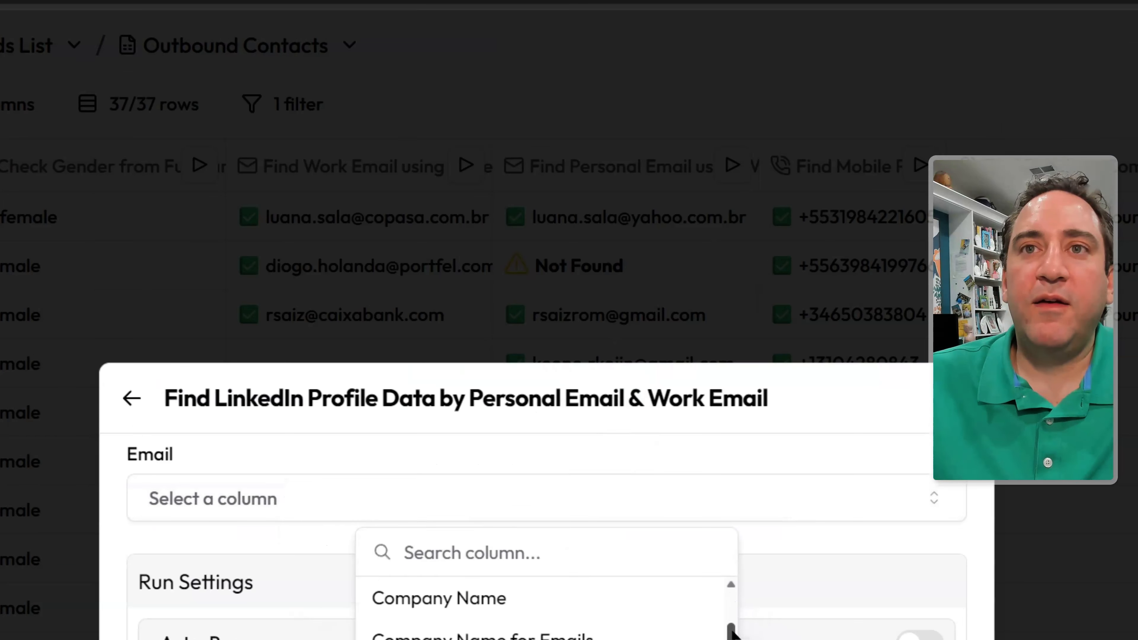
scroll(733, 632, "down", 1)
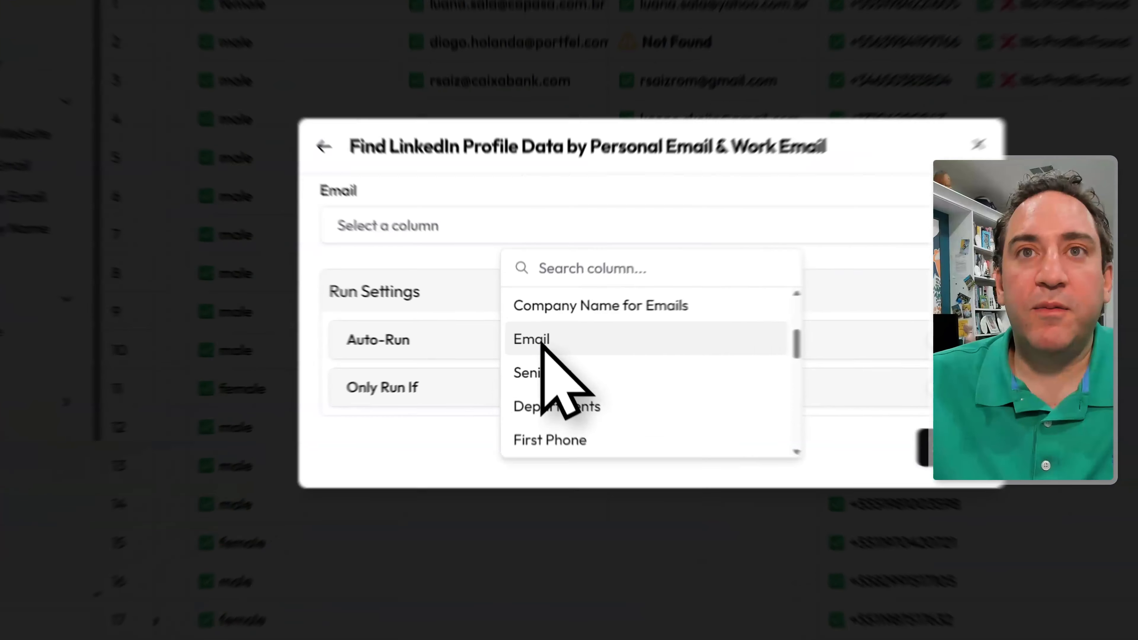
left_click(500, 364)
left_click(760, 437)
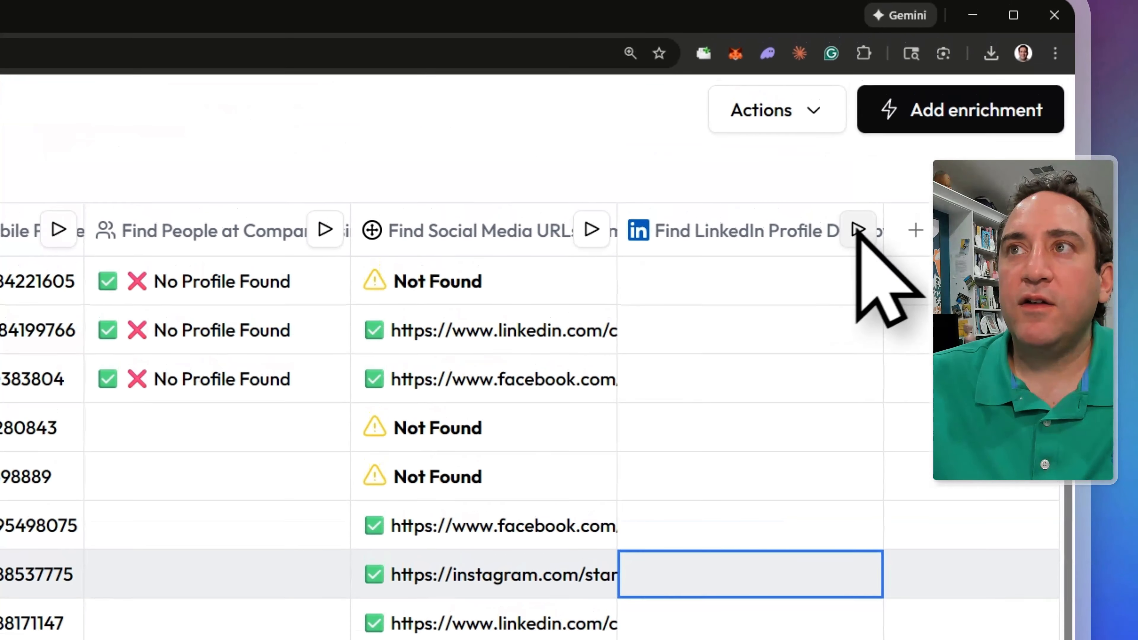
- Run the new LinkedIn profile data column on the first 3 rows
left_click(859, 202)
left_click(802, 446)
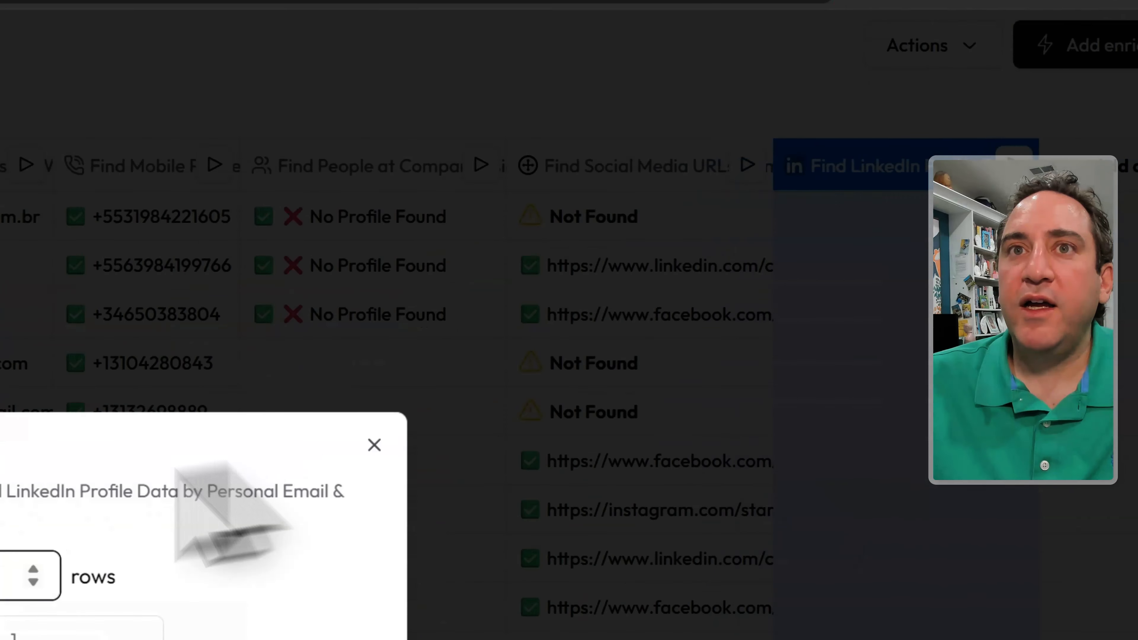
type("3")
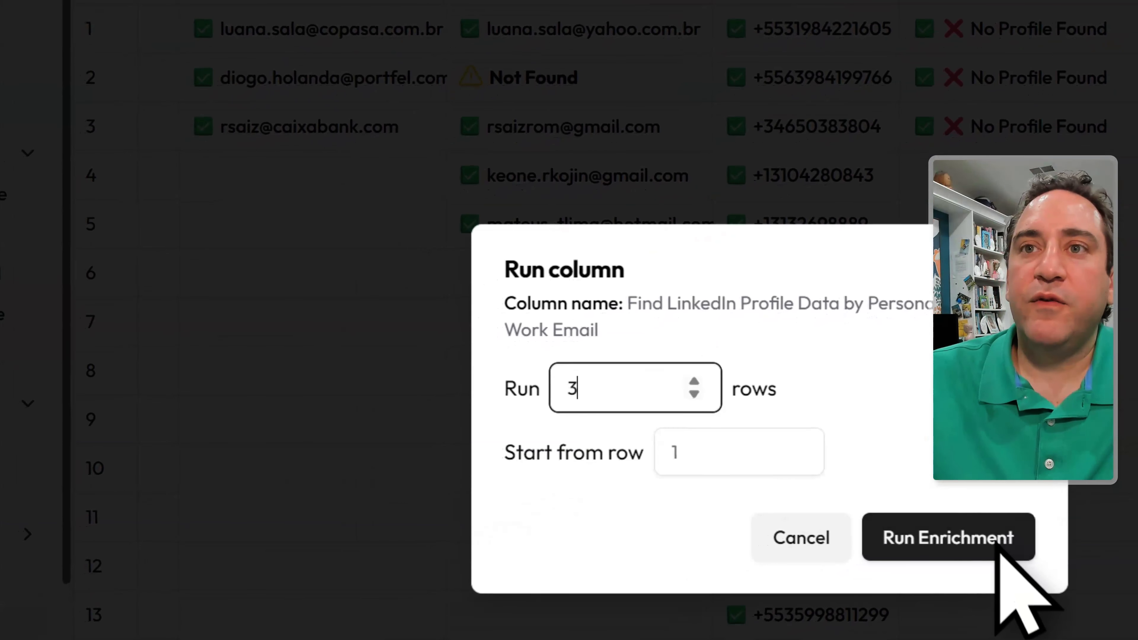
left_click(998, 547)
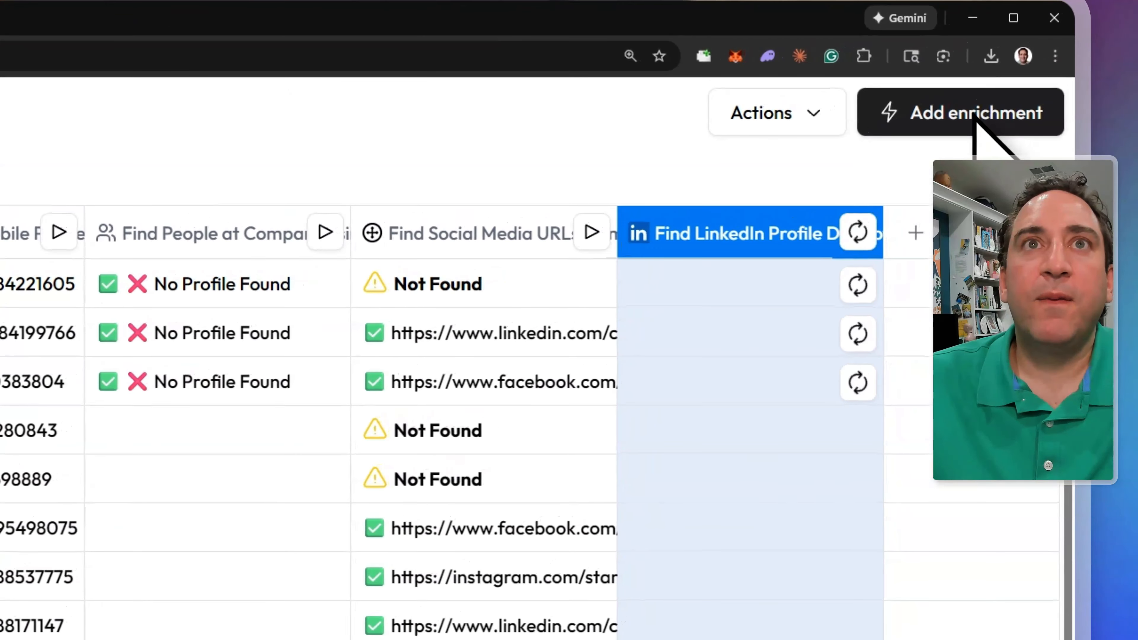
- Add a Find LinkedIn Profile URL by Email column using the Email column as input
left_click(976, 125)
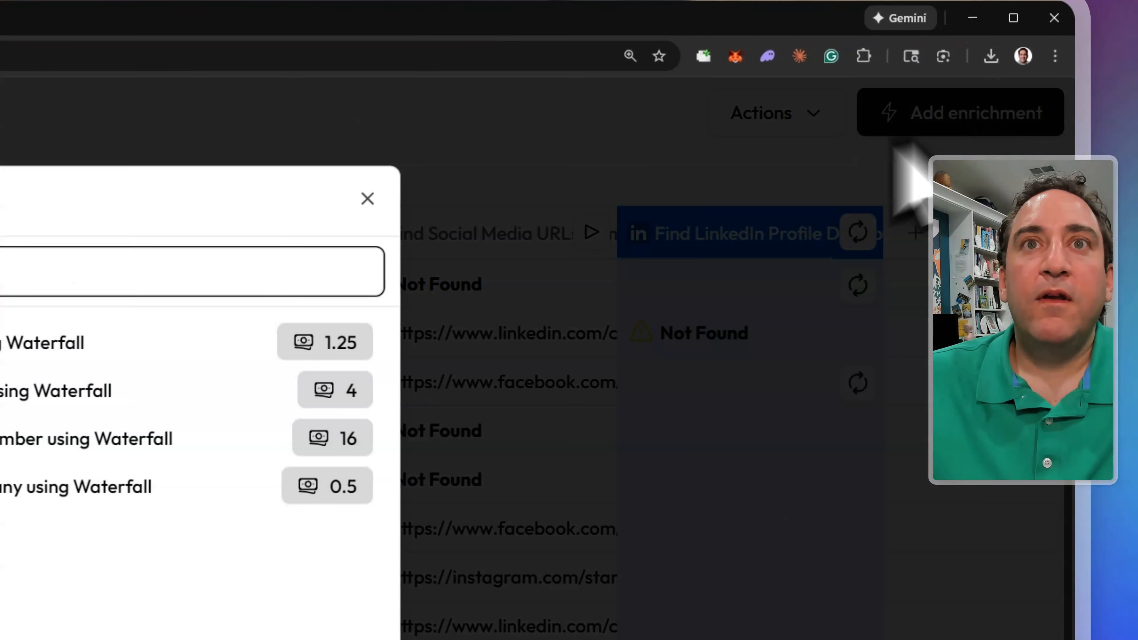
left_click(462, 274)
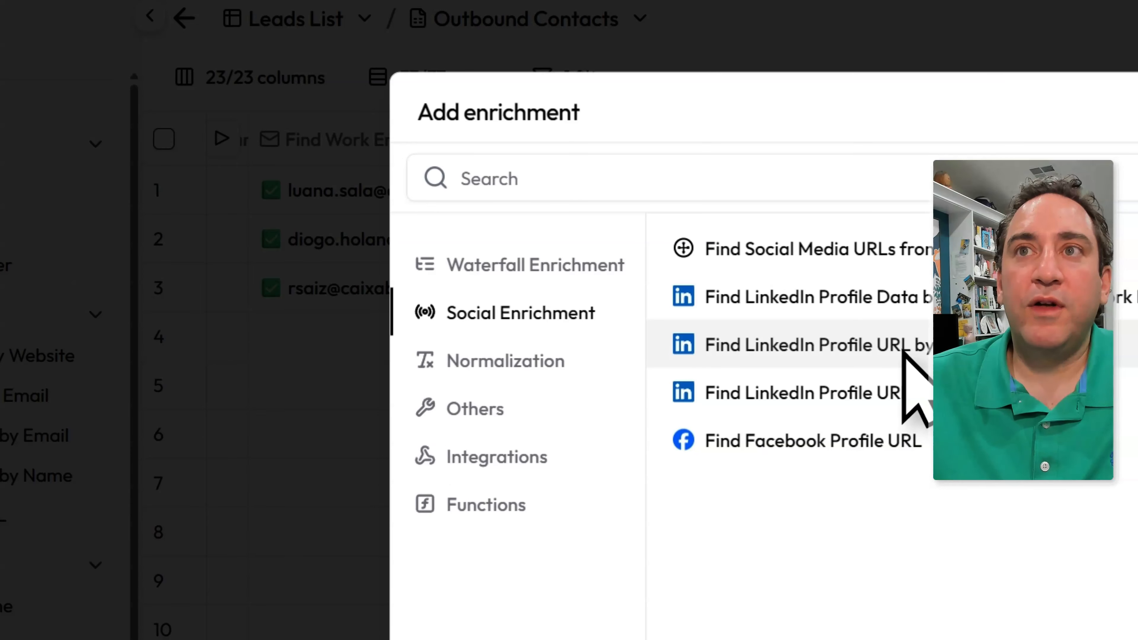
left_click(903, 351)
left_click(504, 486)
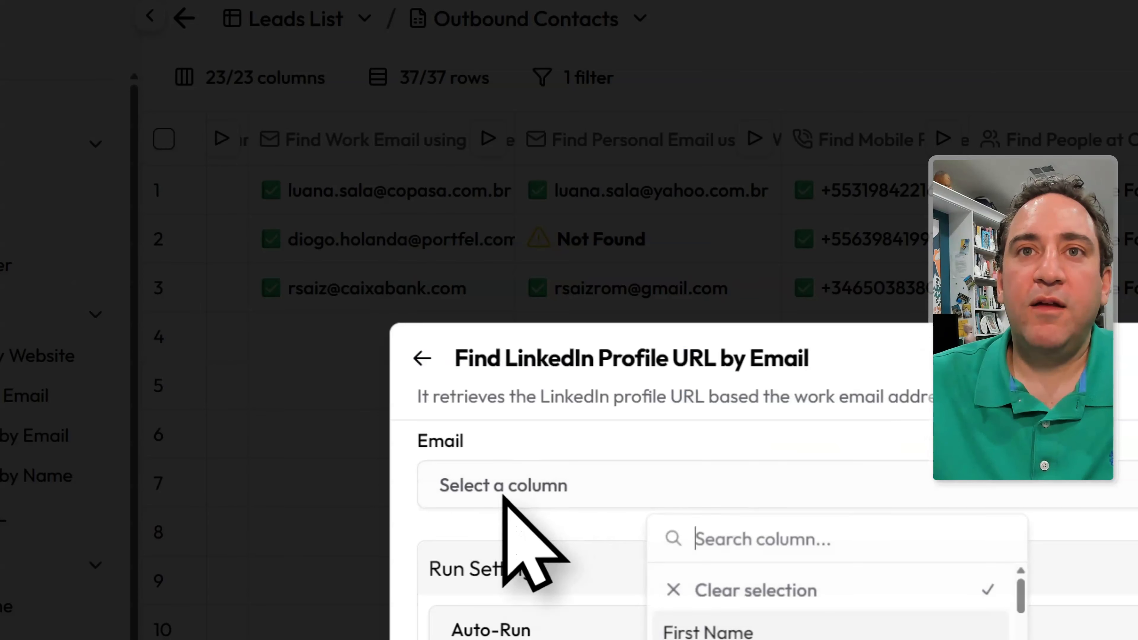
scroll(816, 601, "down", 3)
left_click(691, 630)
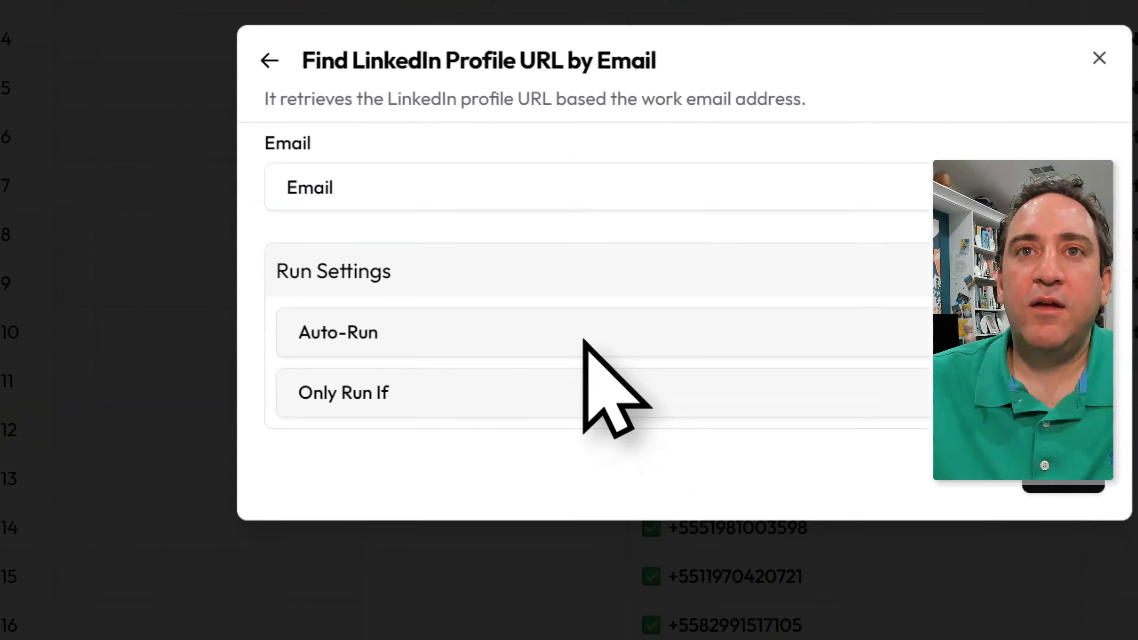
left_click(1056, 454)
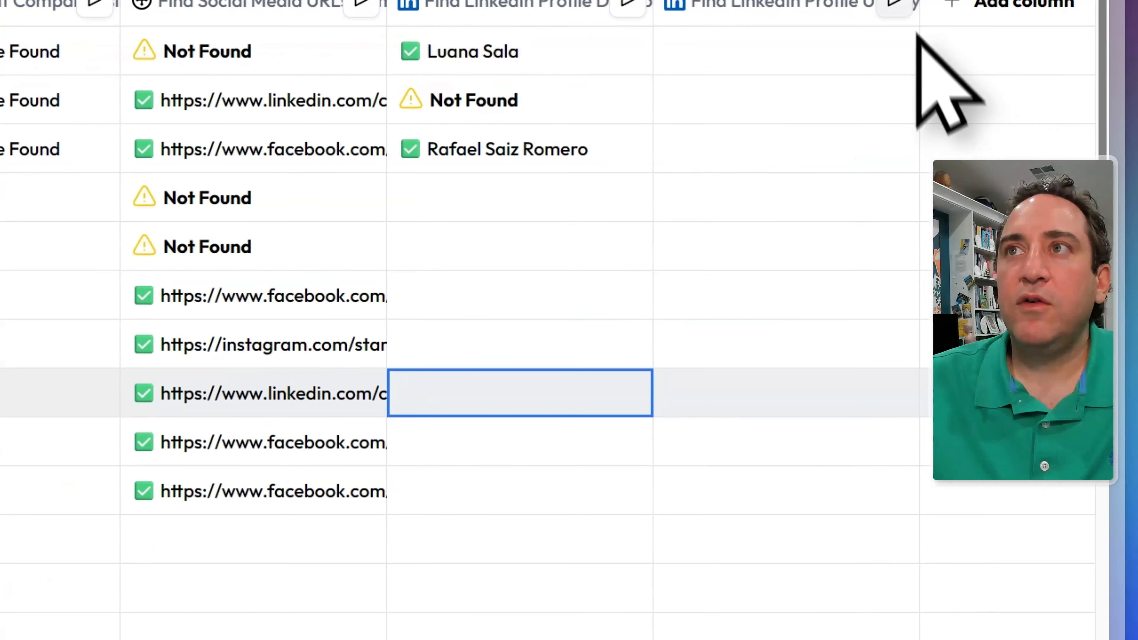
- Run the LinkedIn profile URL lookup on the first 3 rows
left_click(895, 4)
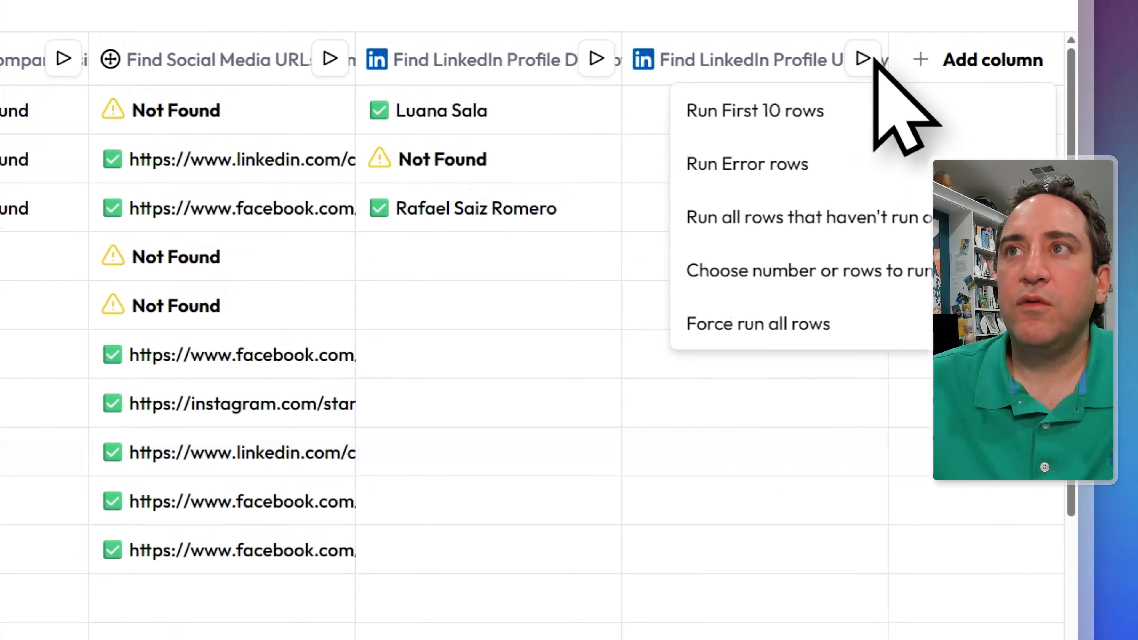
left_click(868, 211)
type("3")
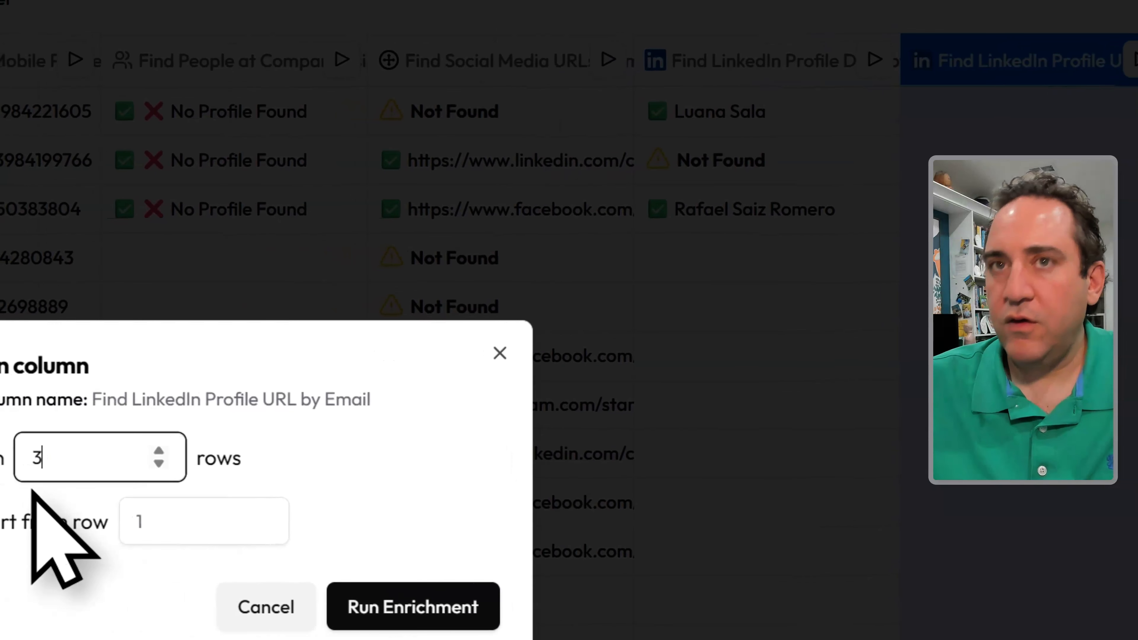
left_click(385, 607)
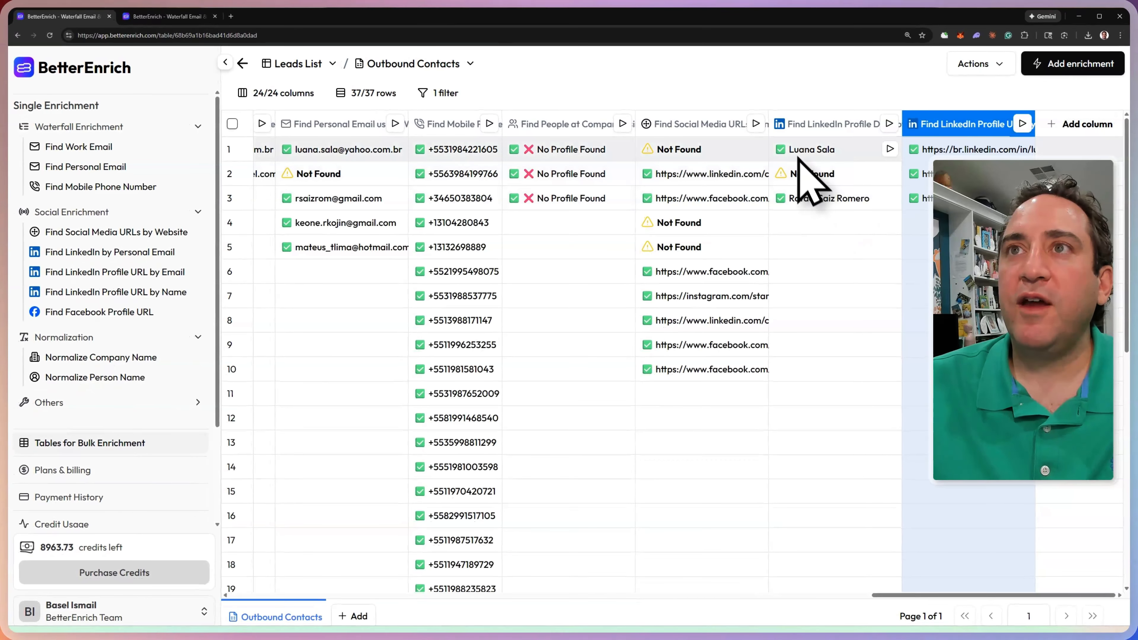
- Inspect row 1's LinkedIn URL and personal email results, adding the email status as a column
left_click(971, 151)
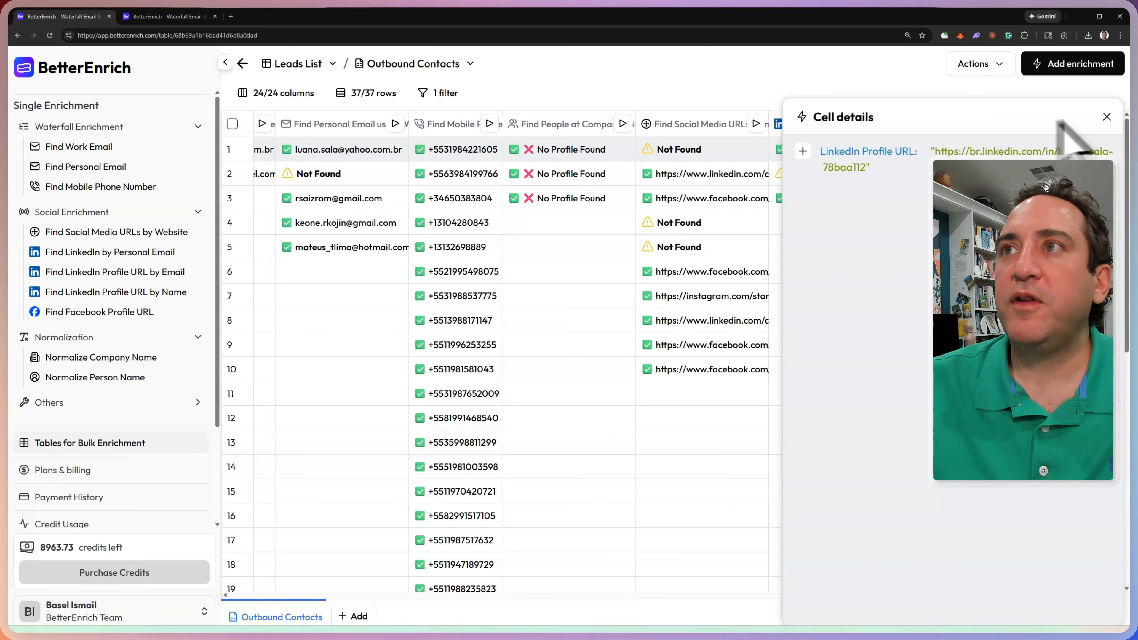
left_click(1107, 117)
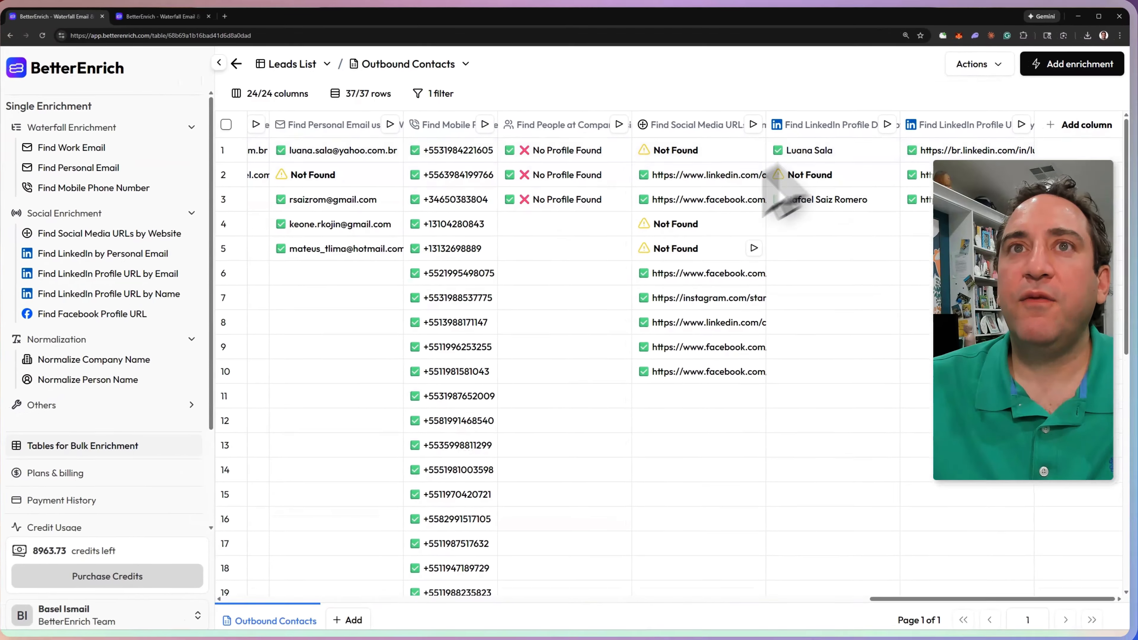
left_click(349, 150)
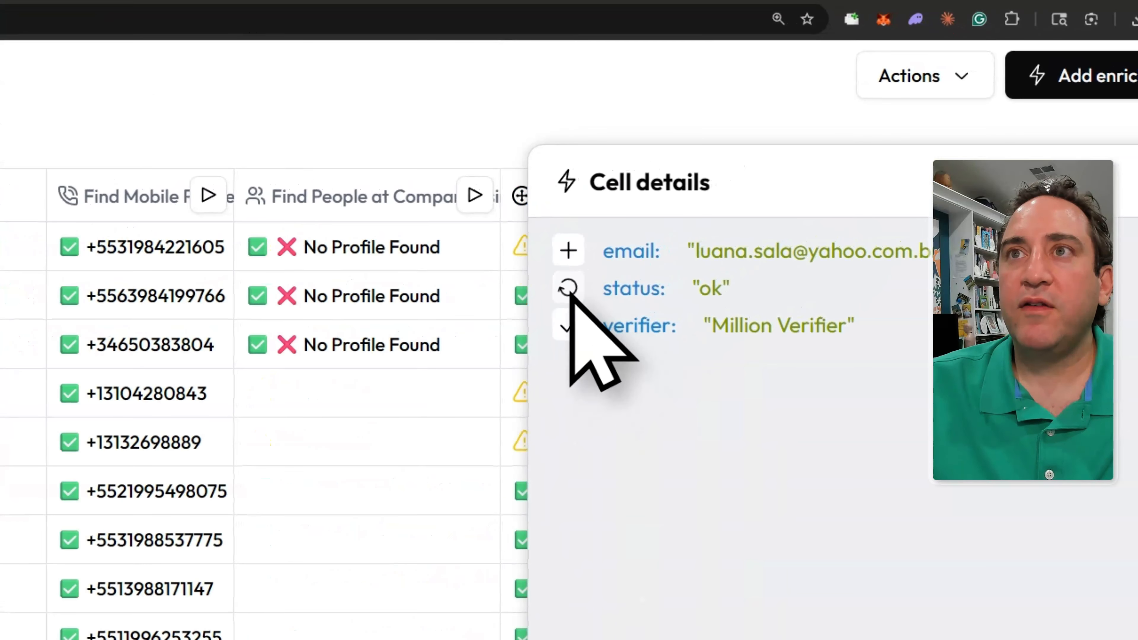
left_click(1064, 216)
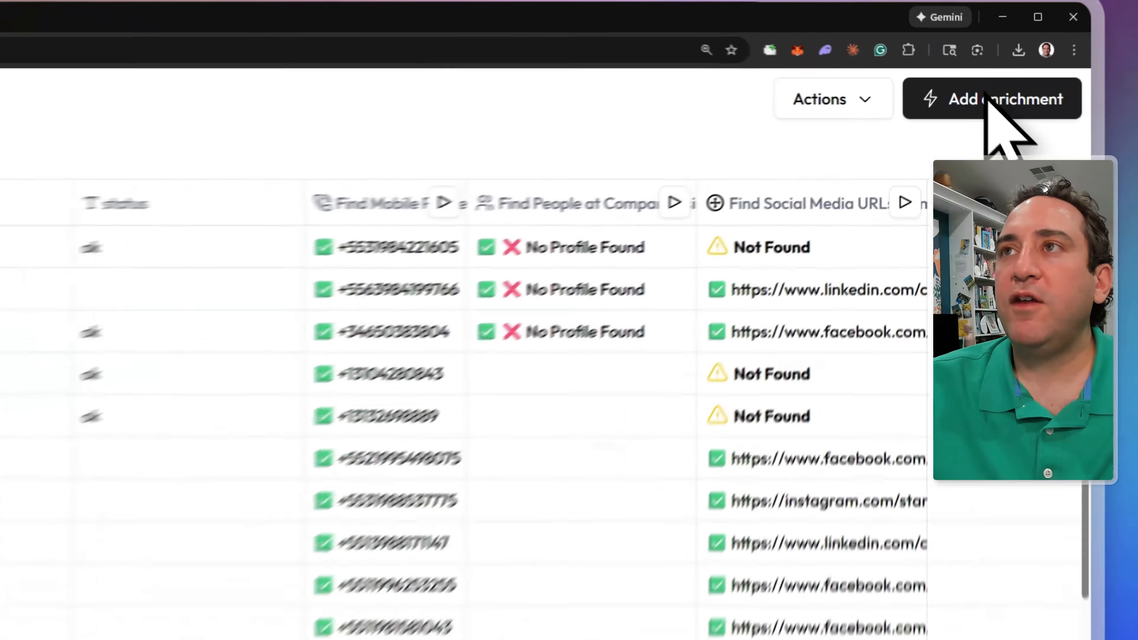
- Browse Find LinkedIn Profile URL by Name's Full Name and Company Name lists, then close unsaved
left_click(986, 100)
left_click(216, 386)
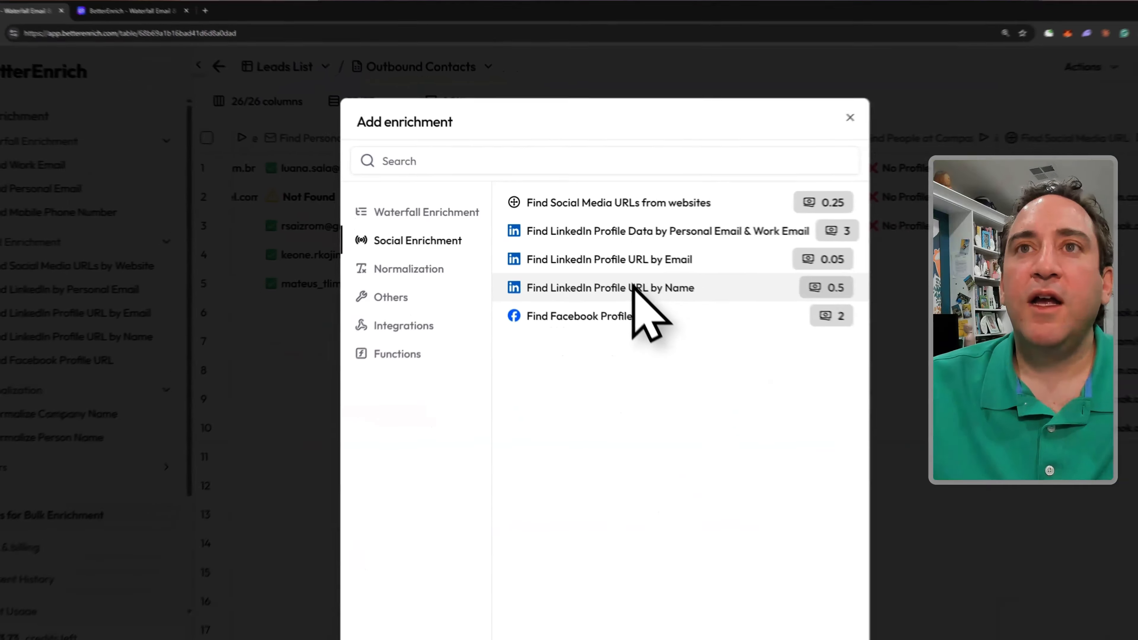
left_click(602, 260)
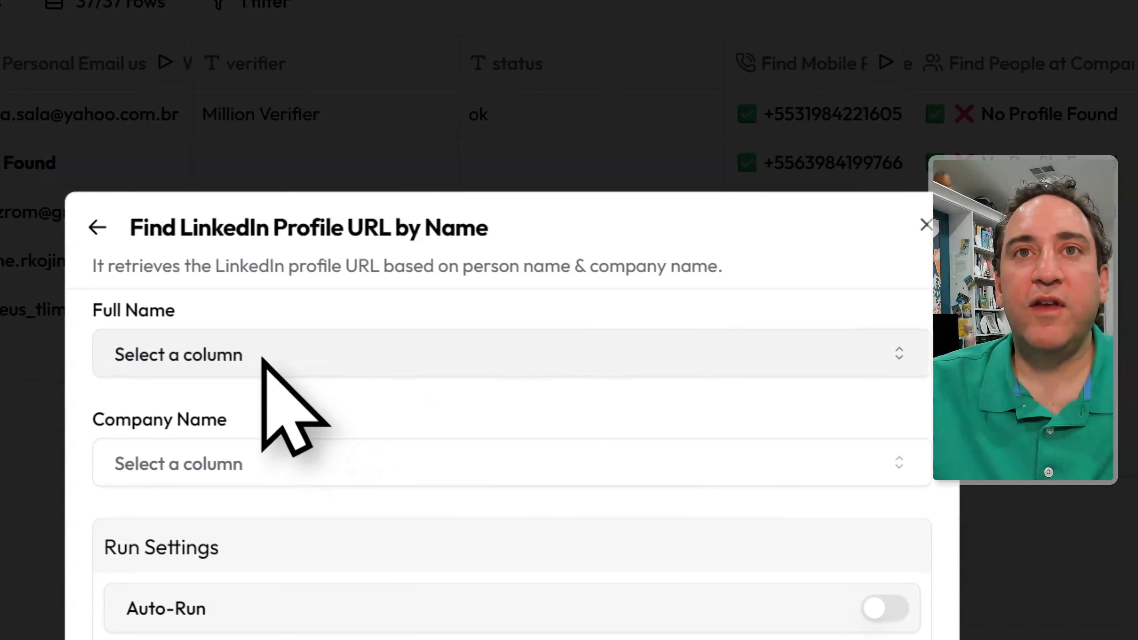
left_click(263, 357)
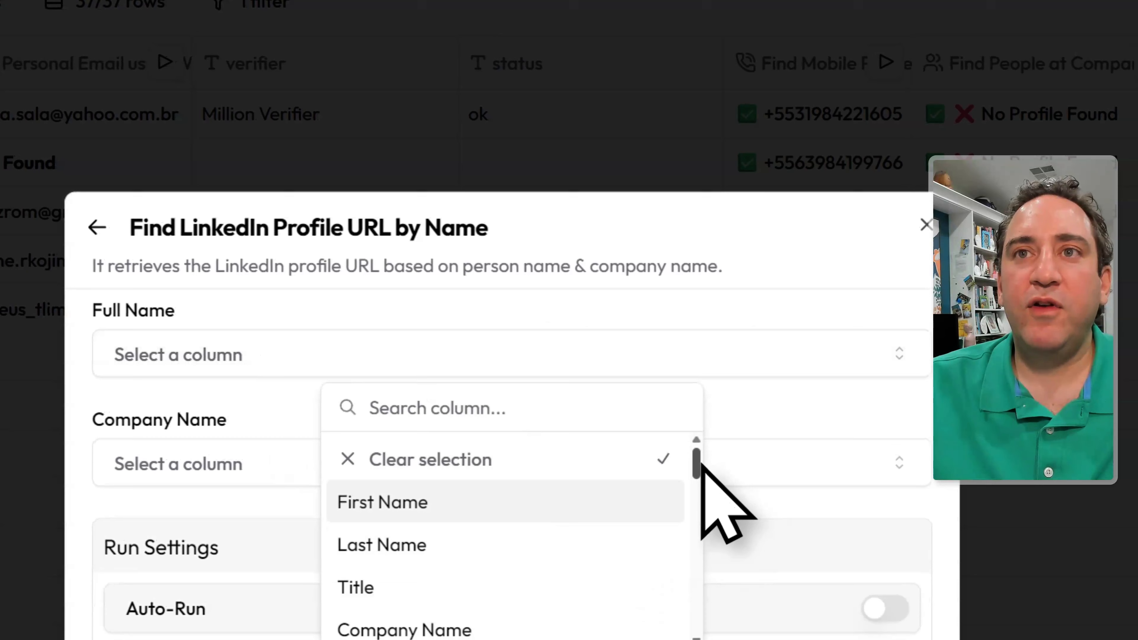
left_click_drag(701, 464, 712, 554)
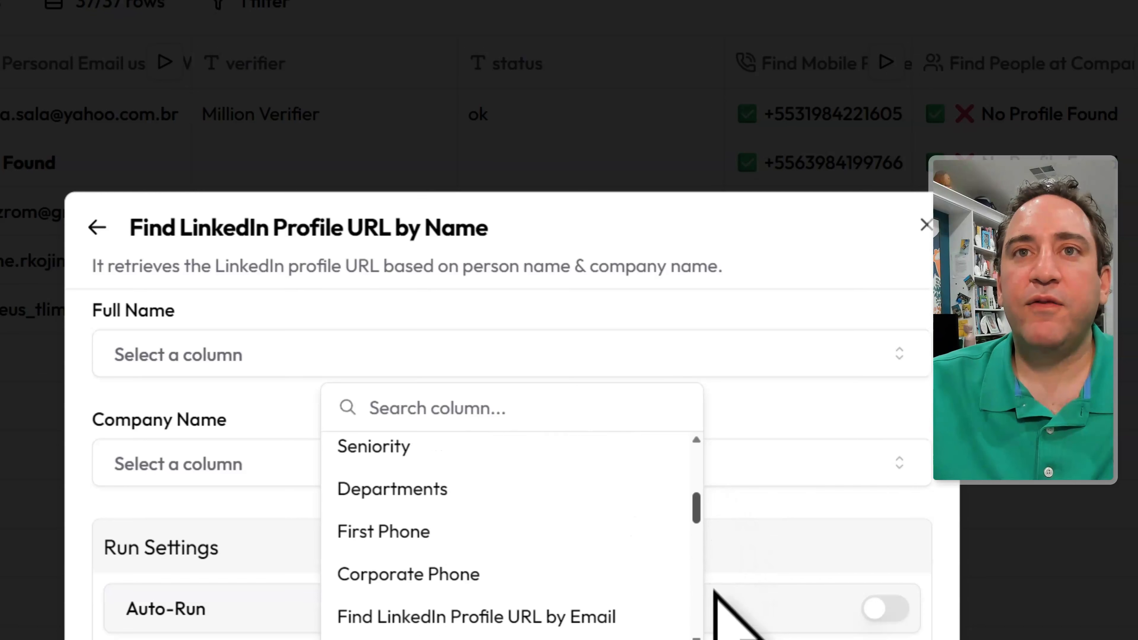
left_click_drag(714, 591, 716, 459)
left_click(437, 350)
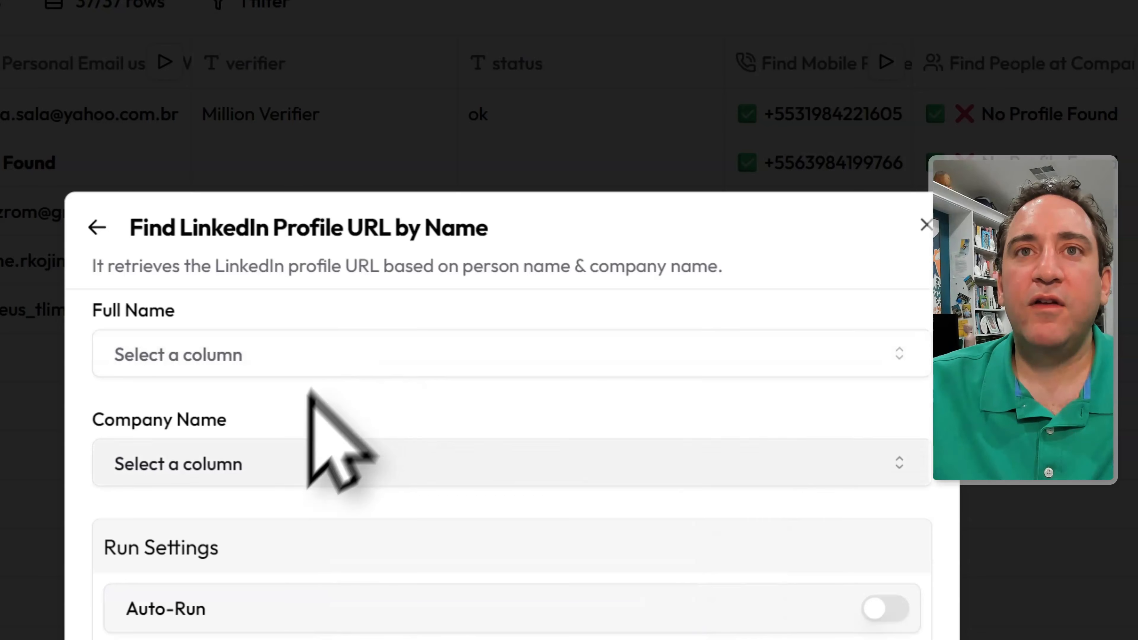
left_click(275, 473)
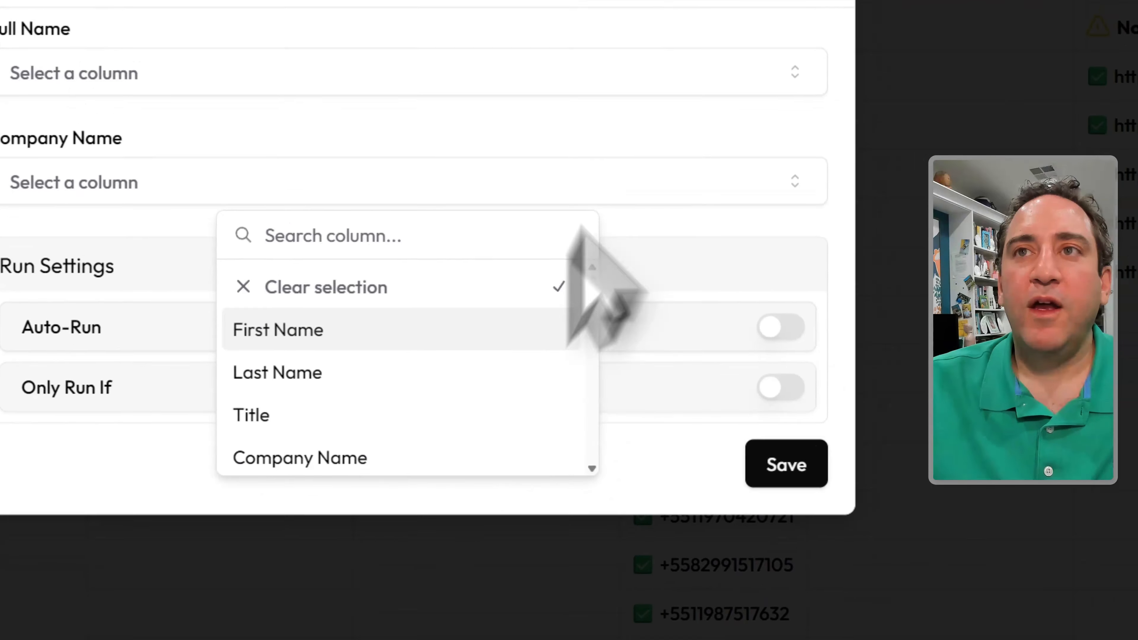
left_click(884, 256)
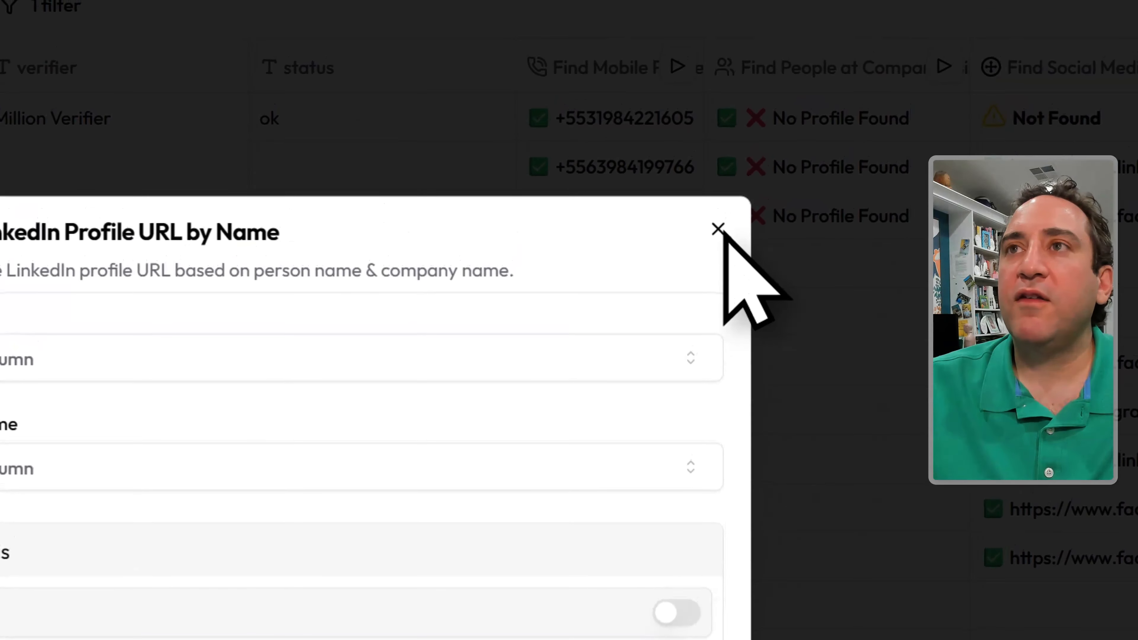
left_click(718, 229)
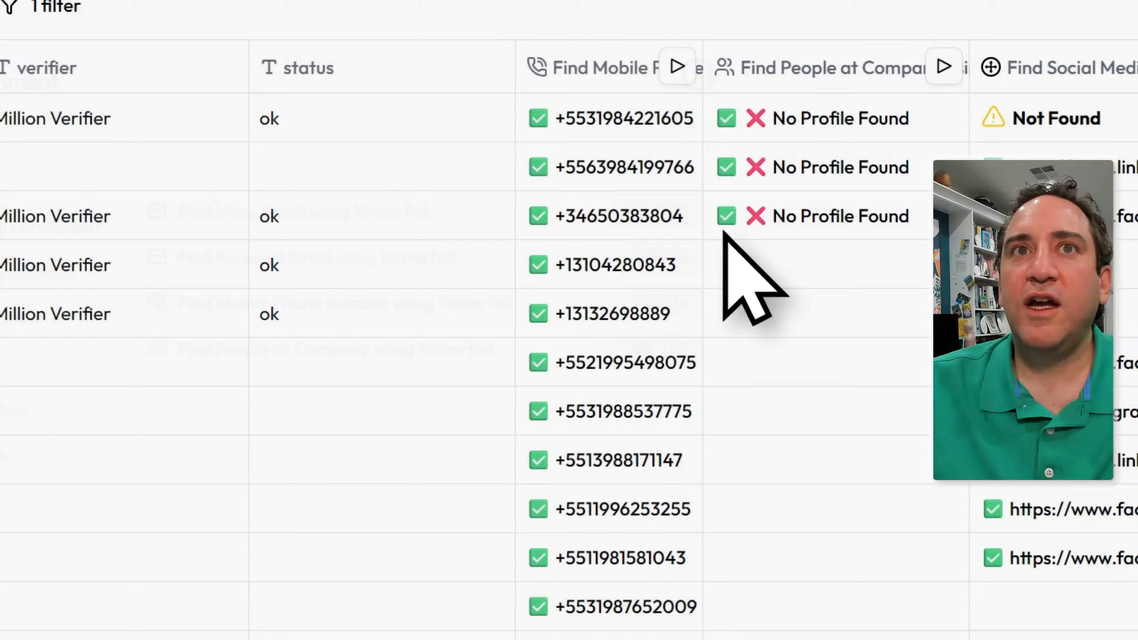
- Scroll to the table's far right and add a new empty text column AJ
left_click(196, 325)
scroll(225, 327, "left", 15)
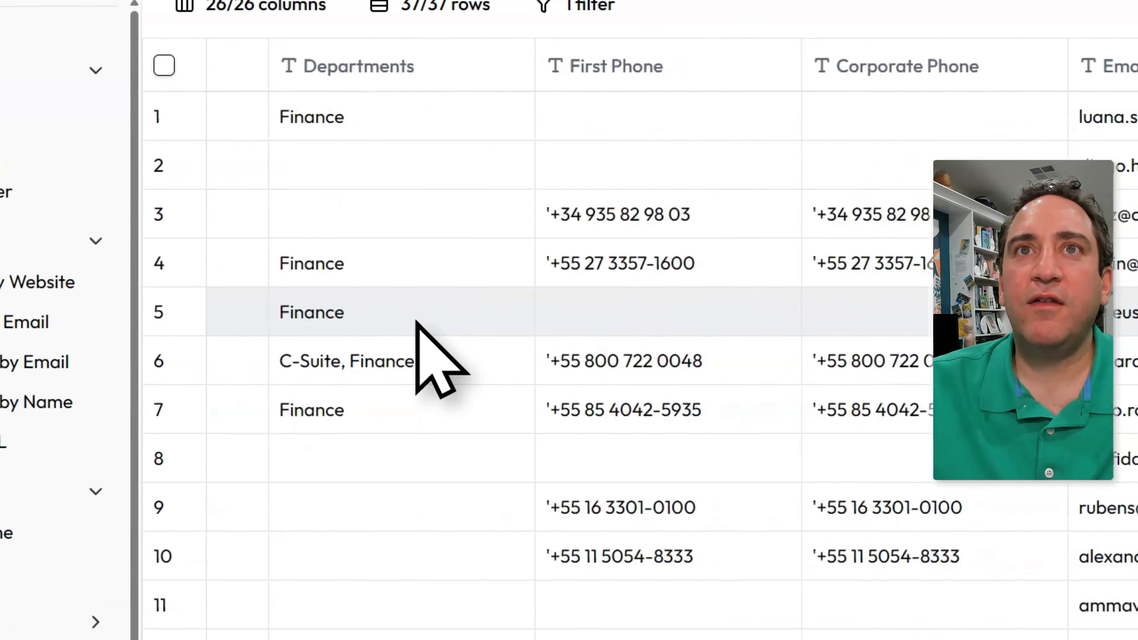
scroll(417, 323, "left", 5)
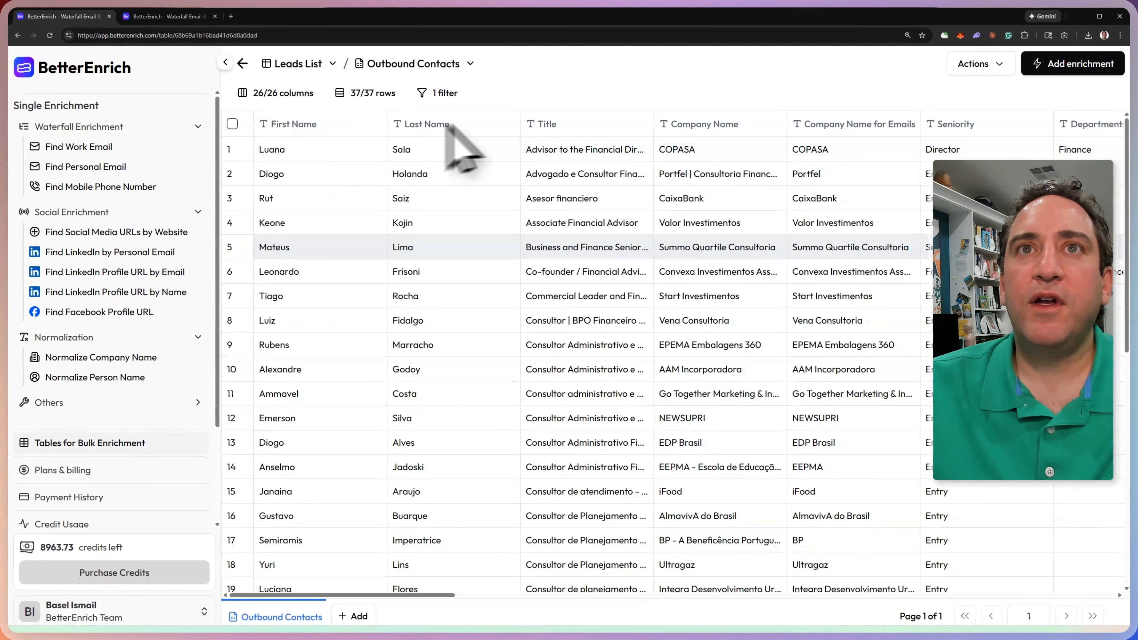
left_click(999, 65)
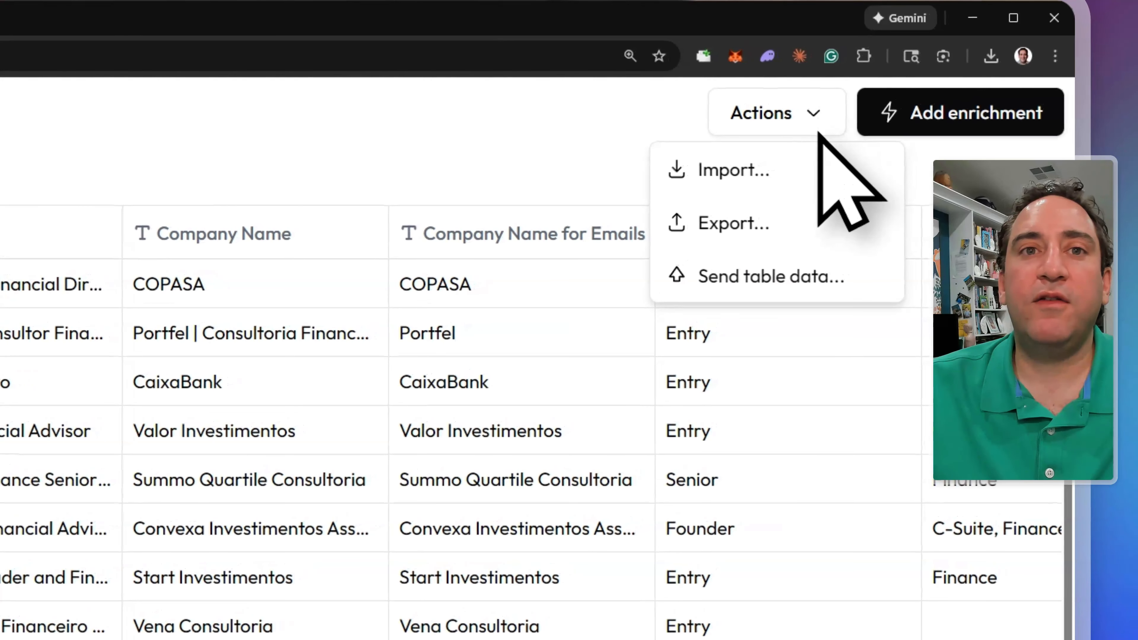
left_click(184, 470)
left_click(579, 471)
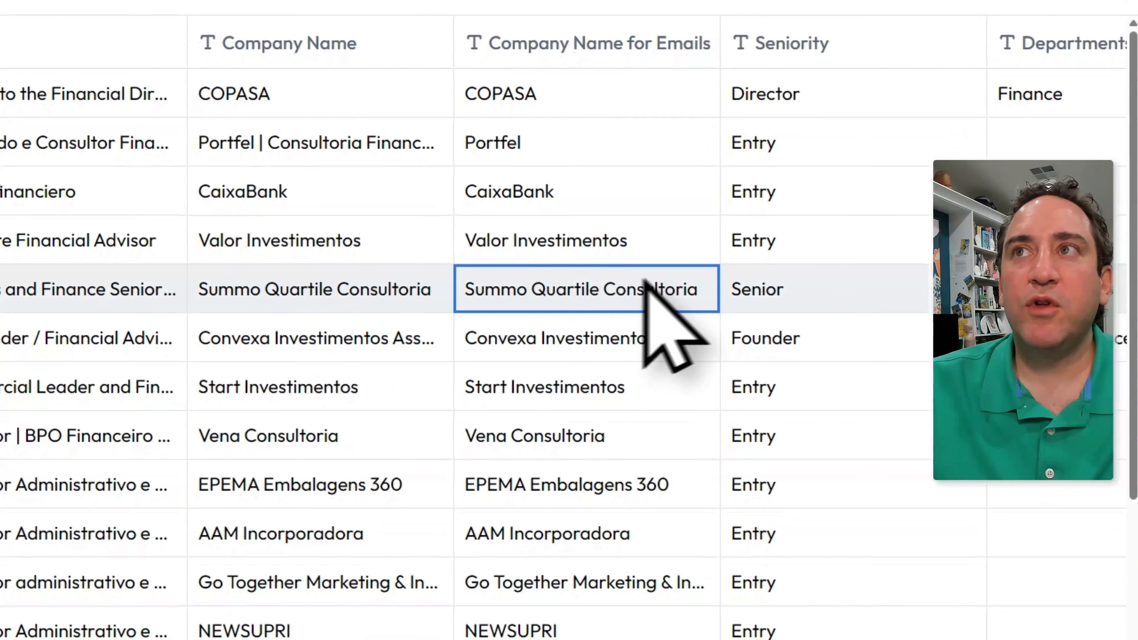
scroll(644, 280, "right", 15)
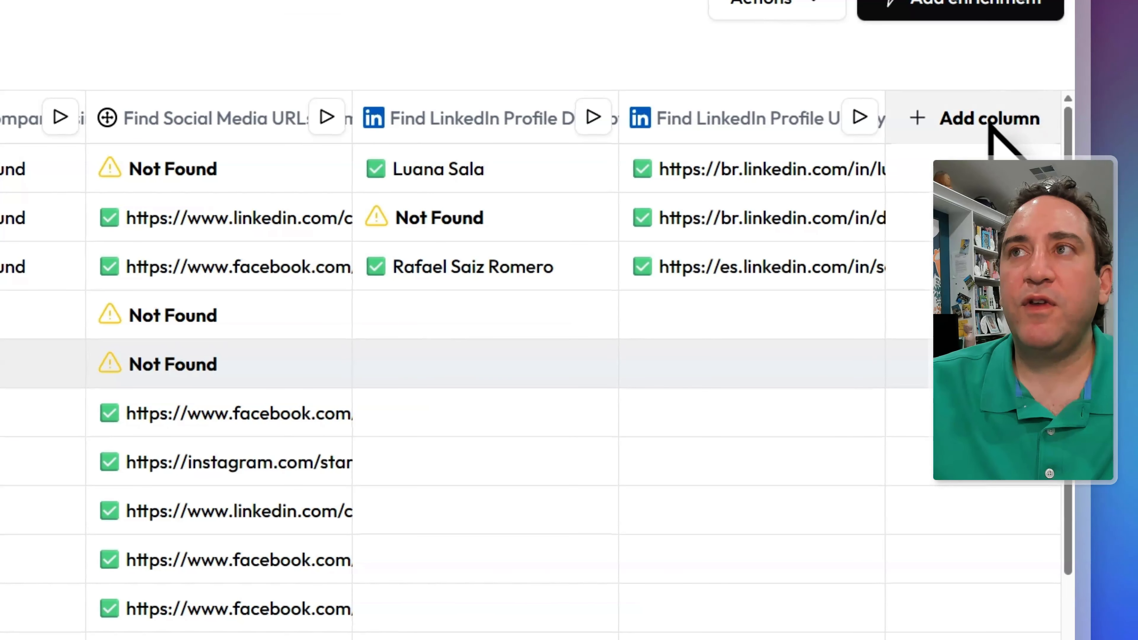
left_click(979, 120)
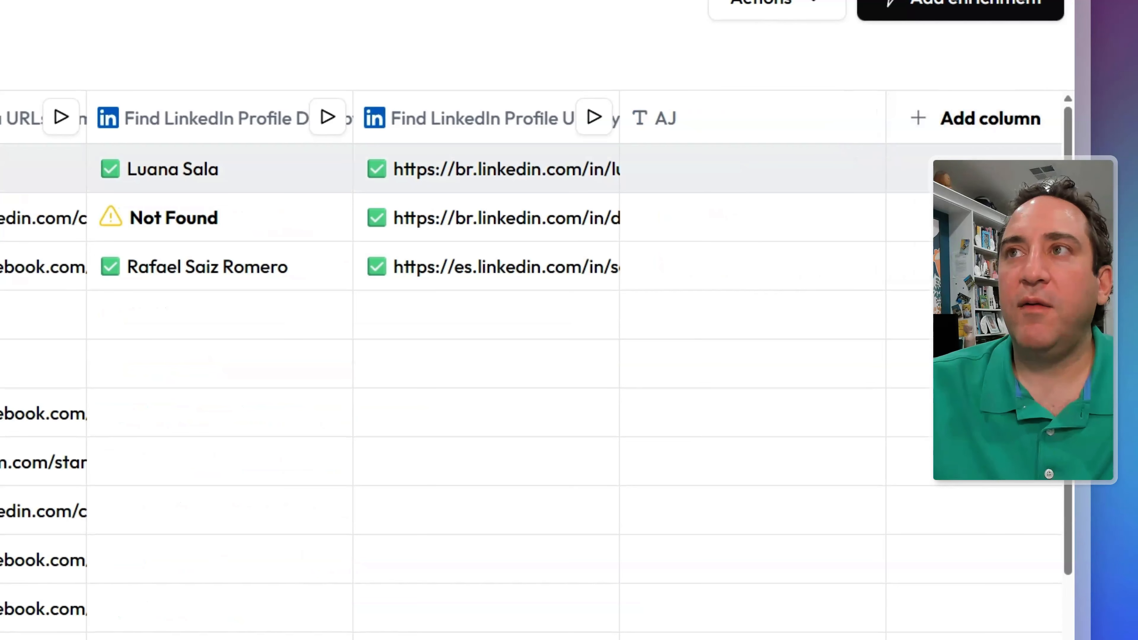
double_click(784, 169)
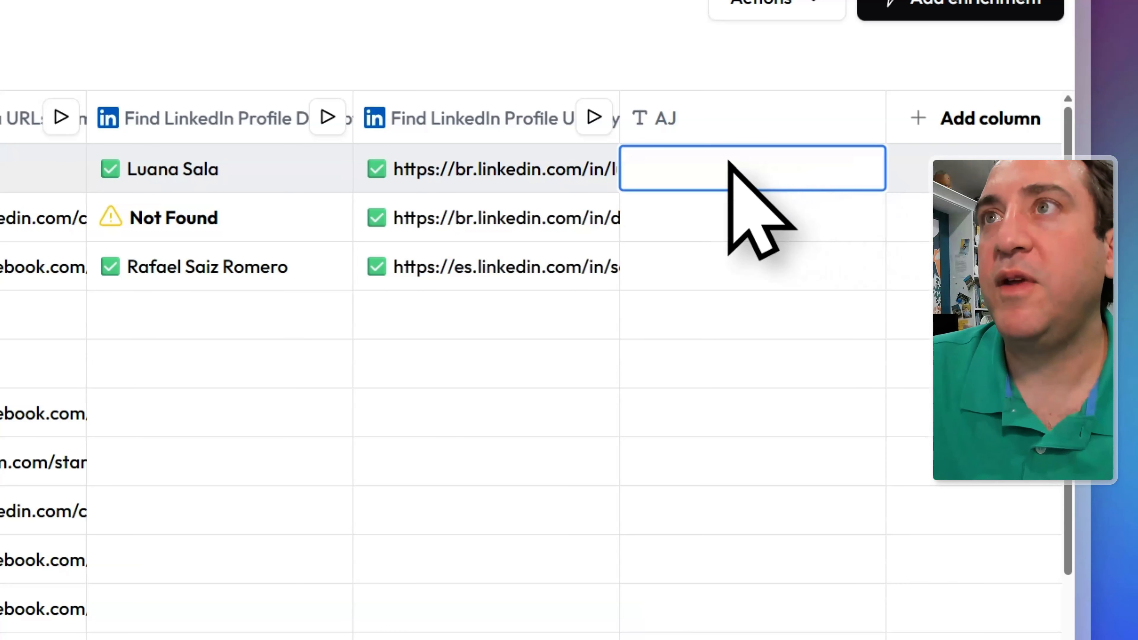
left_click(709, 133)
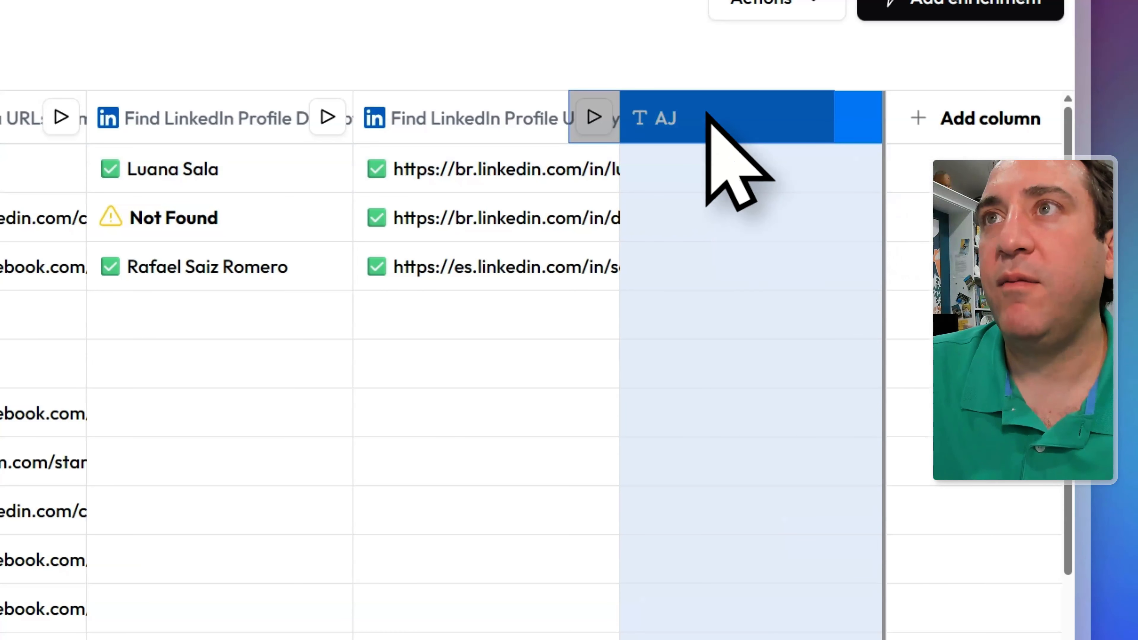
- Rename column AJ to Full Name and enter two sample full names in rows 1 and 2
right_click(726, 136)
left_click(794, 150)
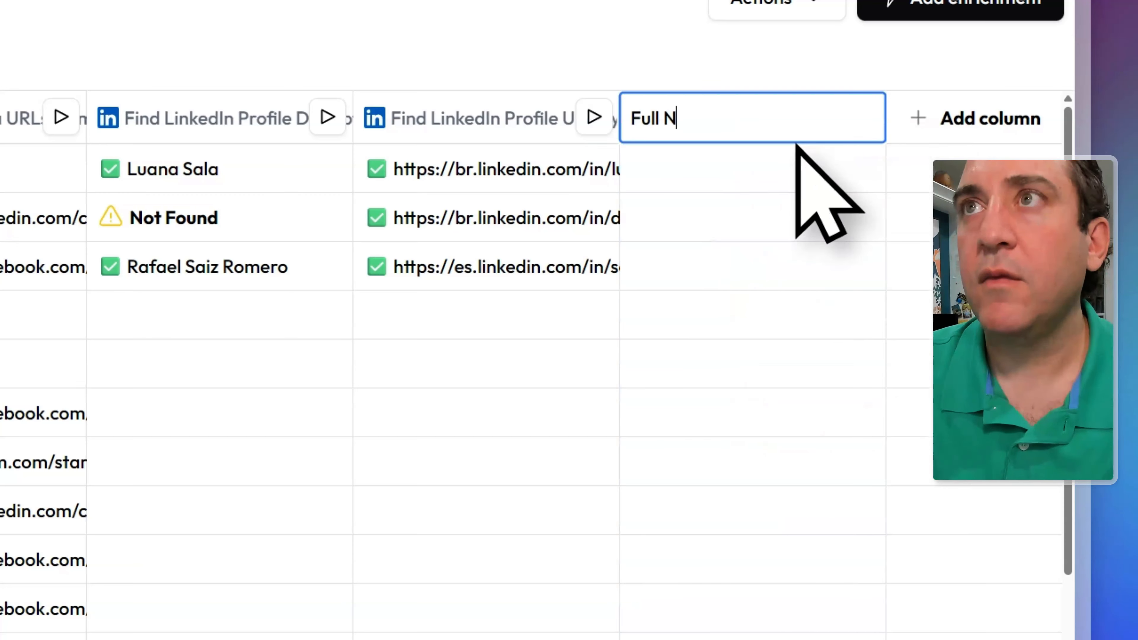
double_click(774, 176)
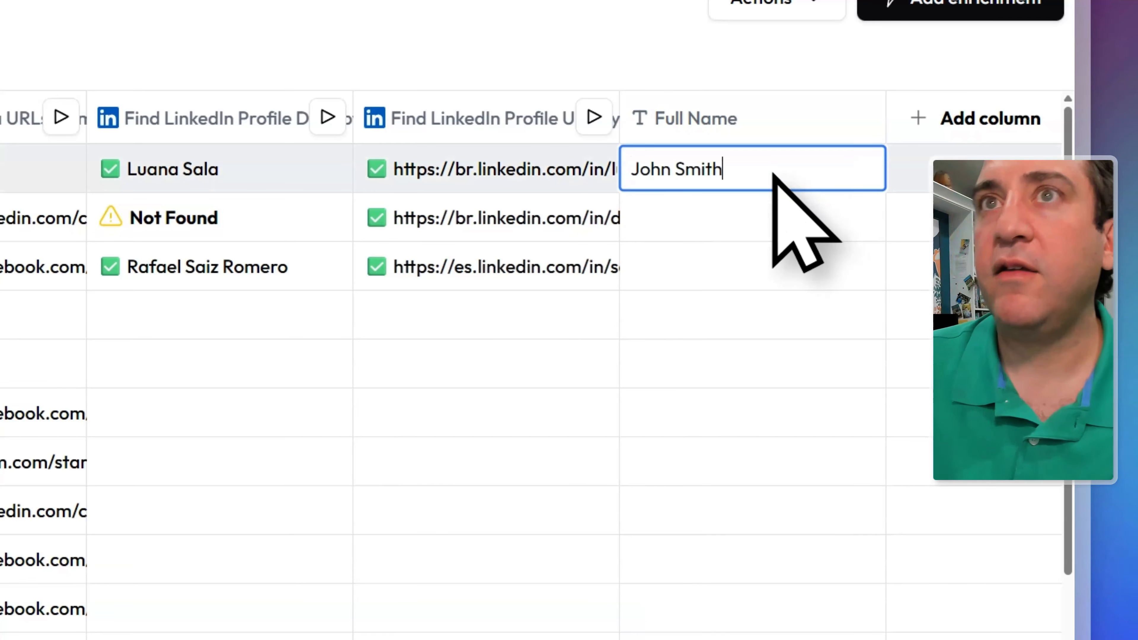
type("John Smith")
double_click(704, 231)
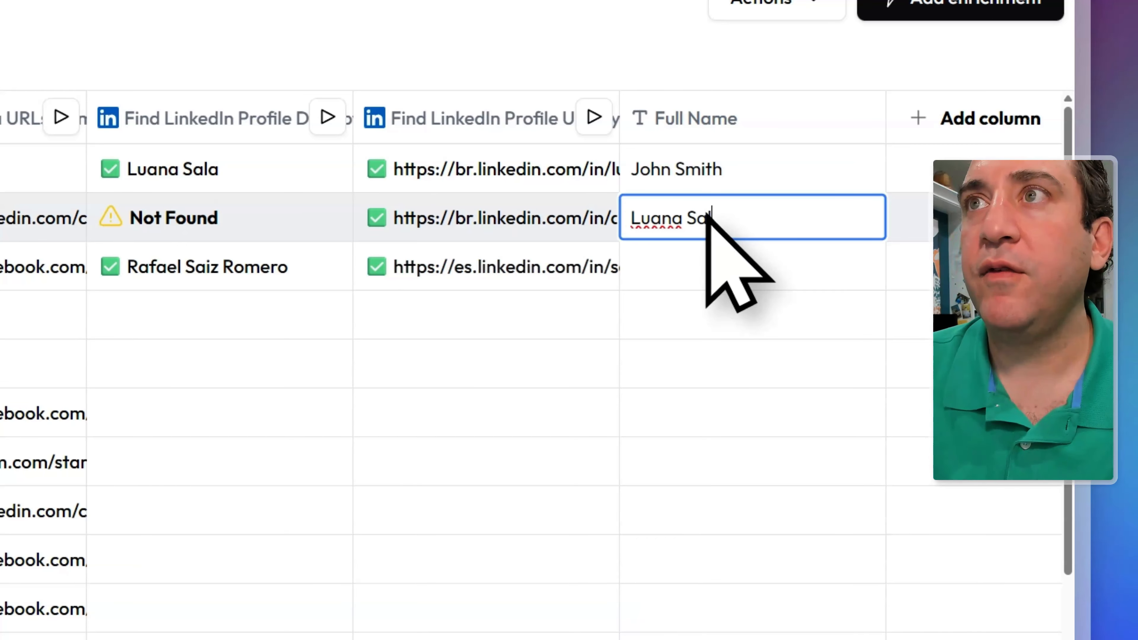
left_click(757, 273)
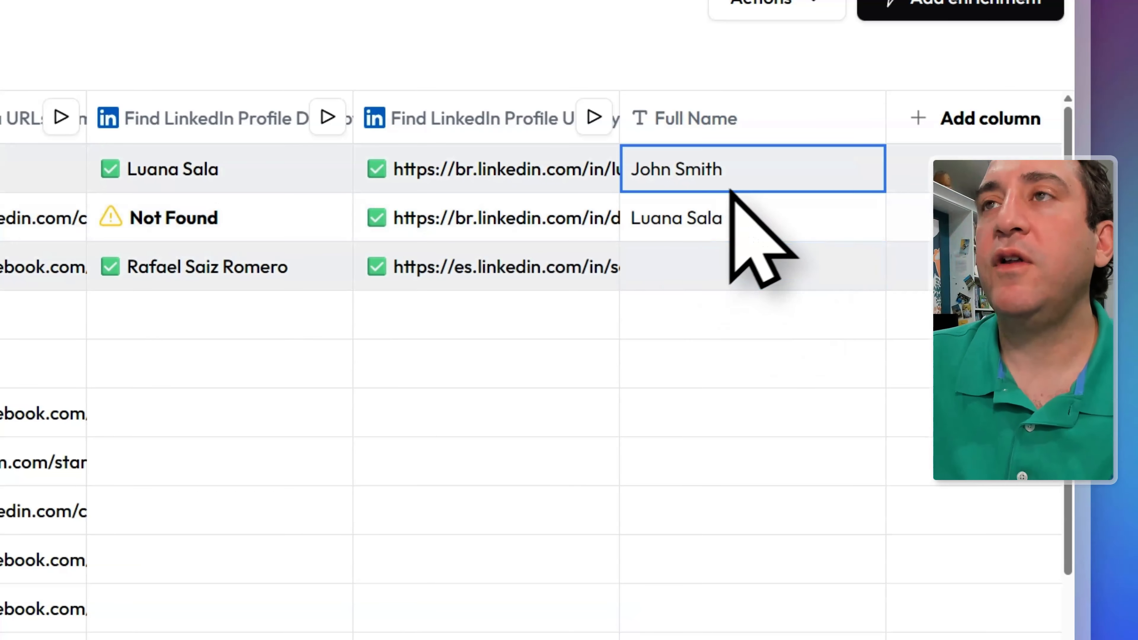
left_click(737, 186)
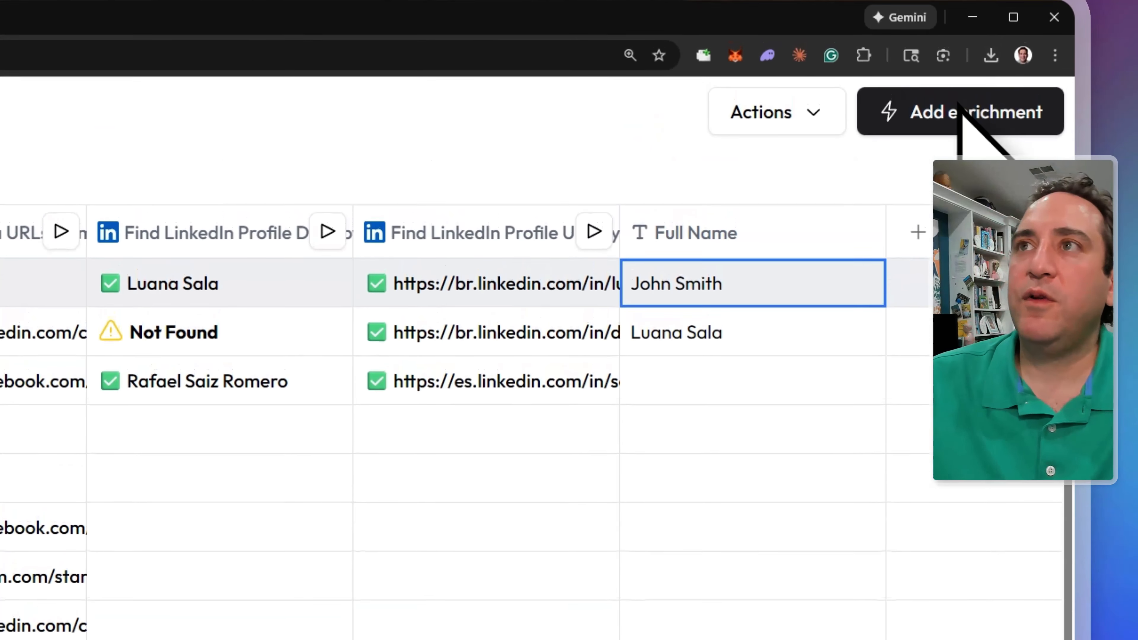
- Add a Find LinkedIn Profile URL by Name enrichment with the new Full Name column as name input
left_click(964, 29)
left_click(410, 399)
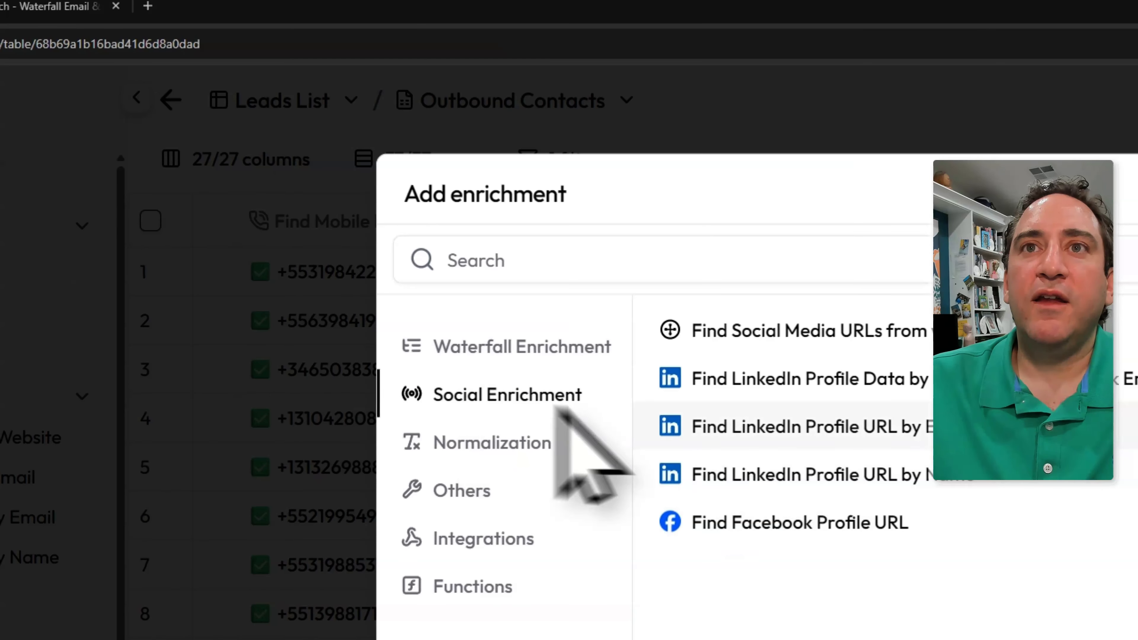
left_click(899, 479)
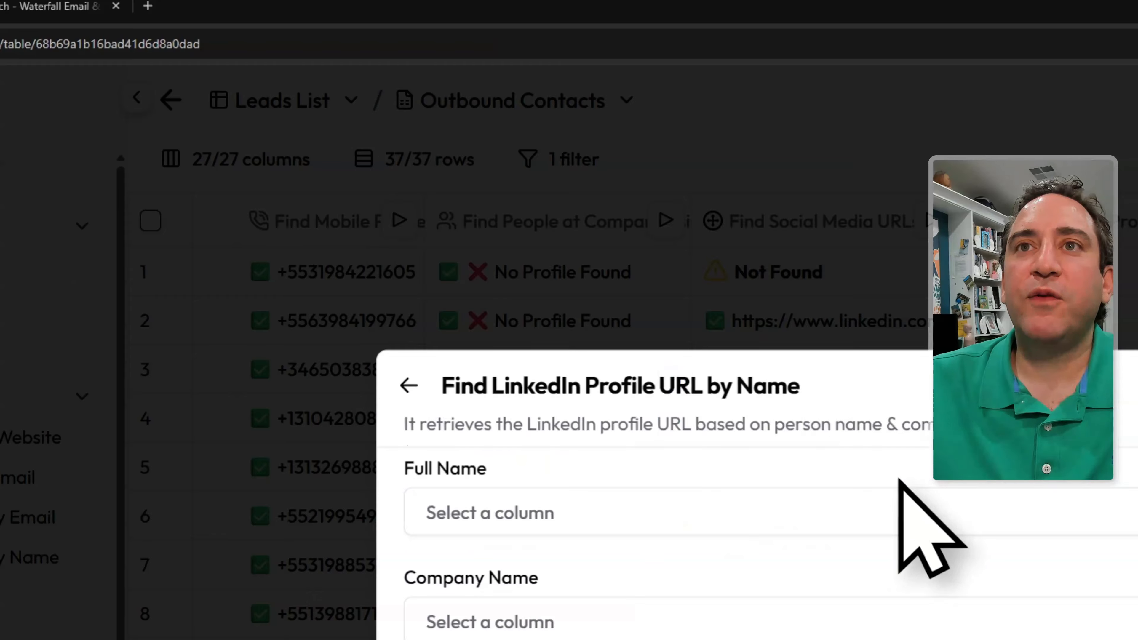
left_click(542, 513)
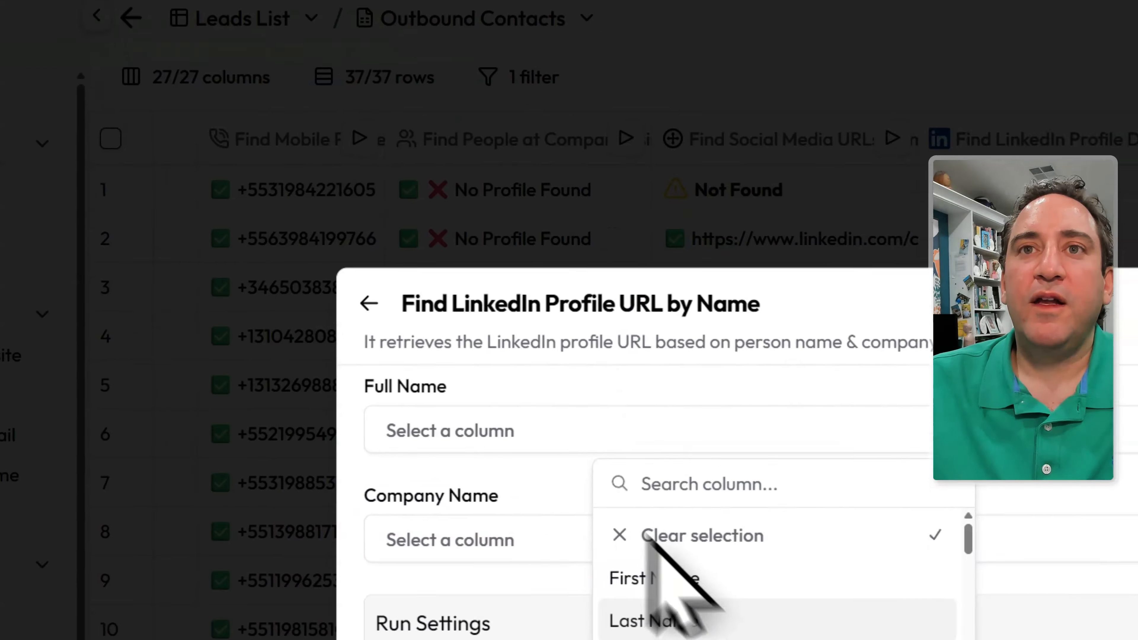
scroll(649, 542, "down", 10)
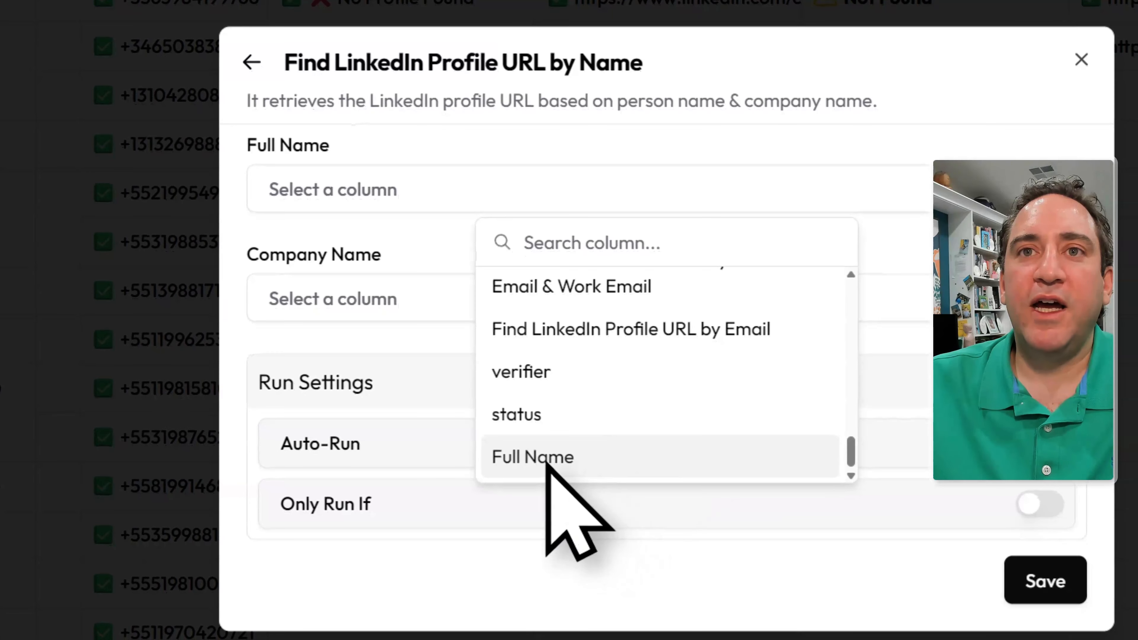
left_click(545, 461)
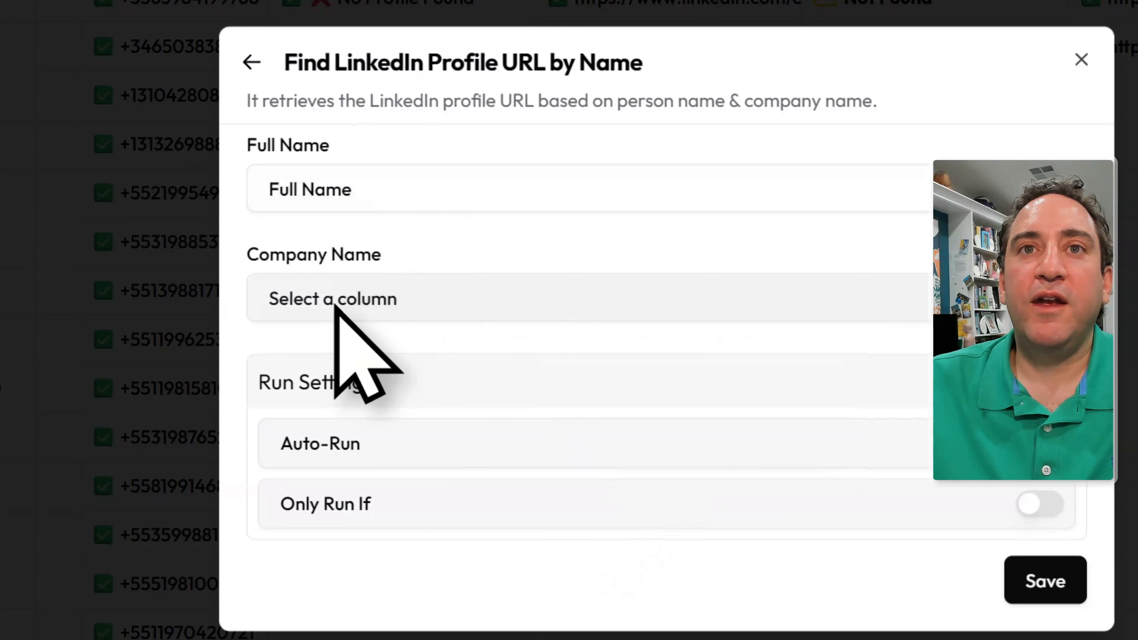
- Set Company Name as the company input, save, and run the lookup for row 1
left_click(334, 305)
scroll(672, 457, "down", 5)
scroll(708, 484, "up", 5)
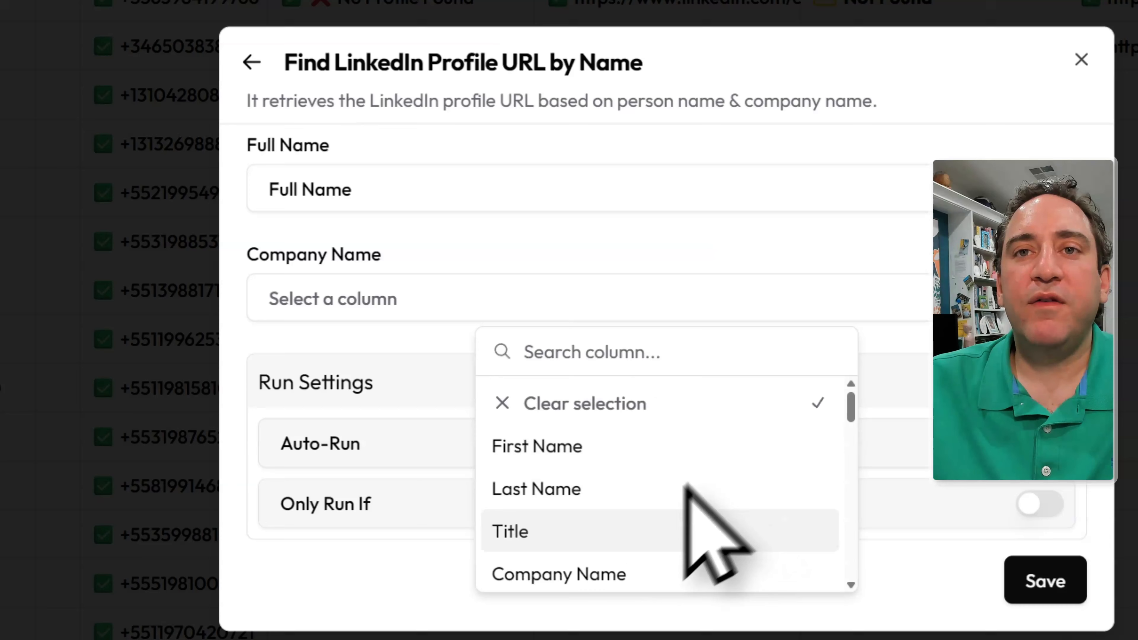
left_click(587, 574)
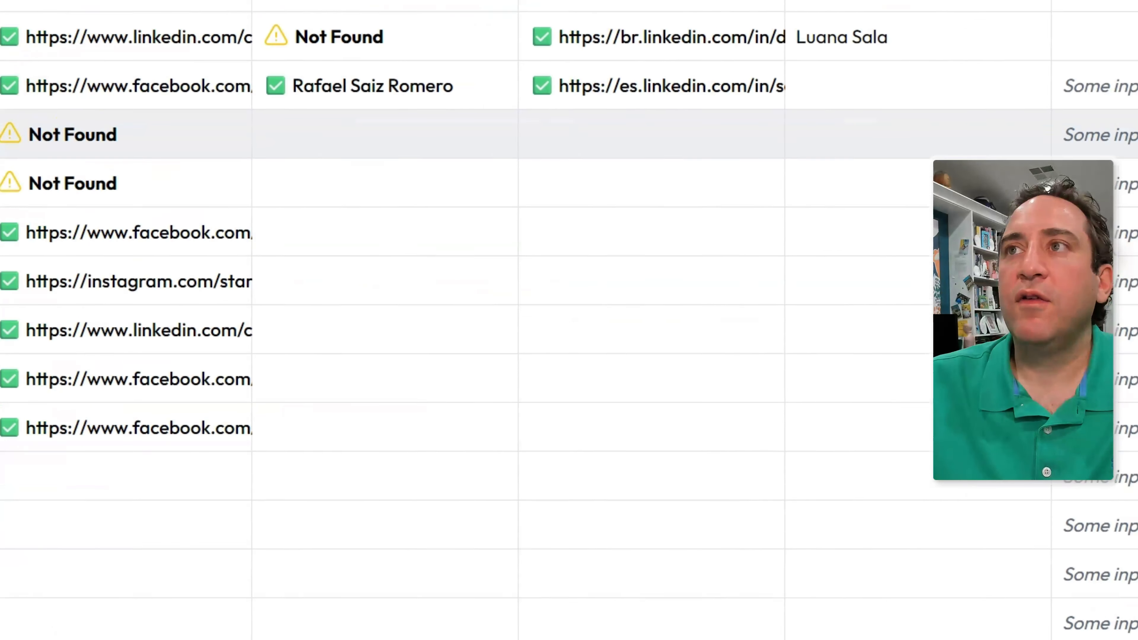
left_click(836, 235)
scroll(878, 224, "right", 3)
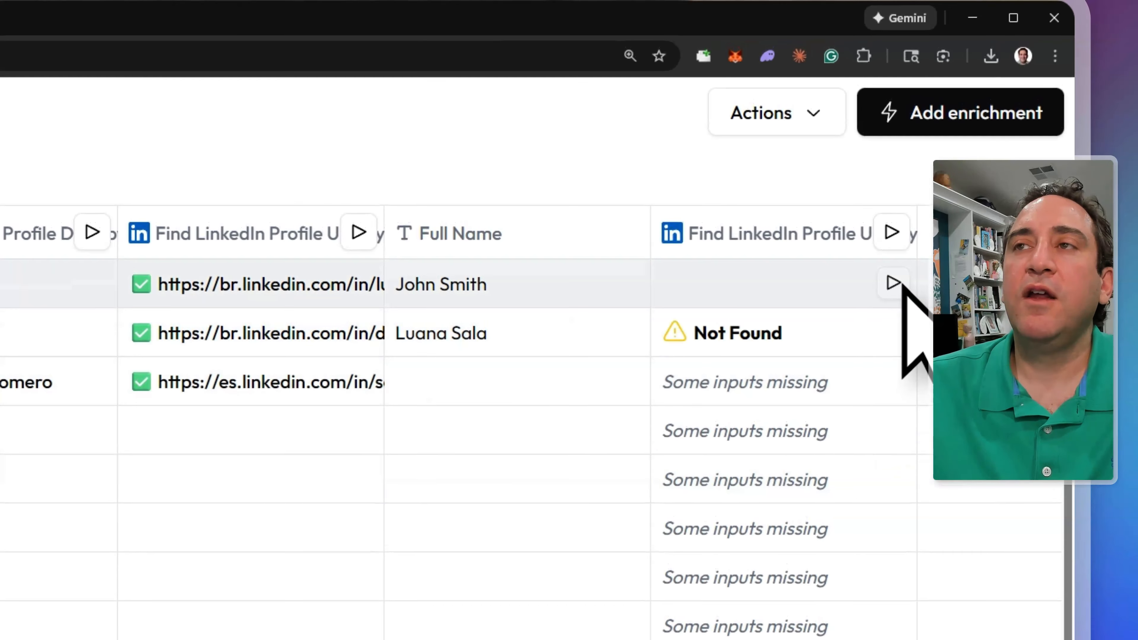
left_click(894, 282)
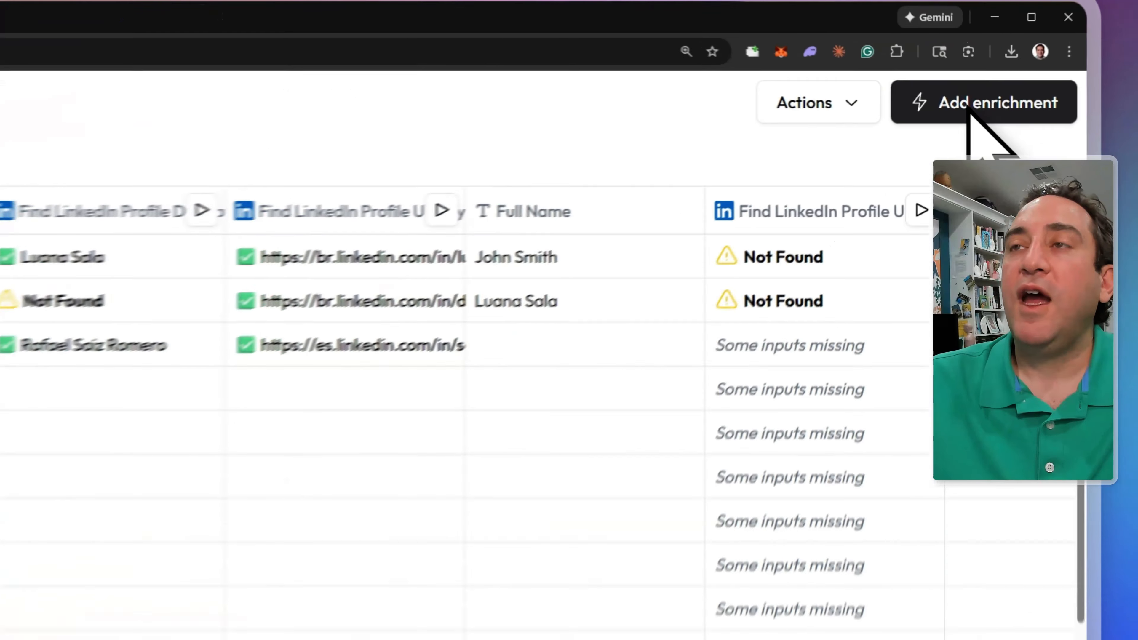
- Add a Generate Full Name function column from First Name and Last Name
left_click(1071, 63)
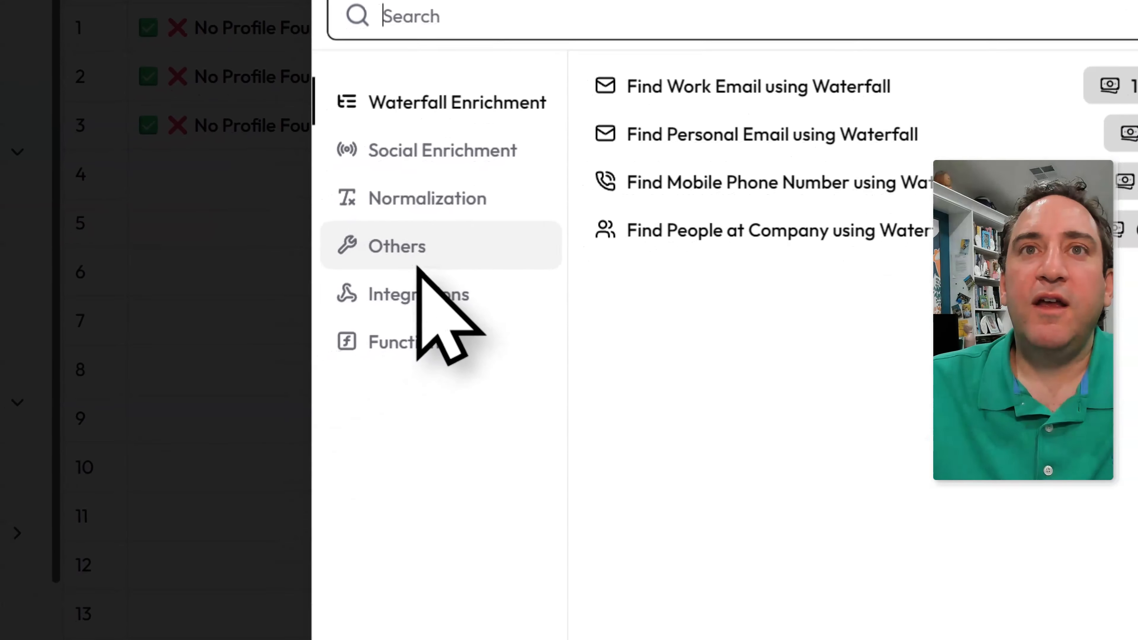
left_click(417, 266)
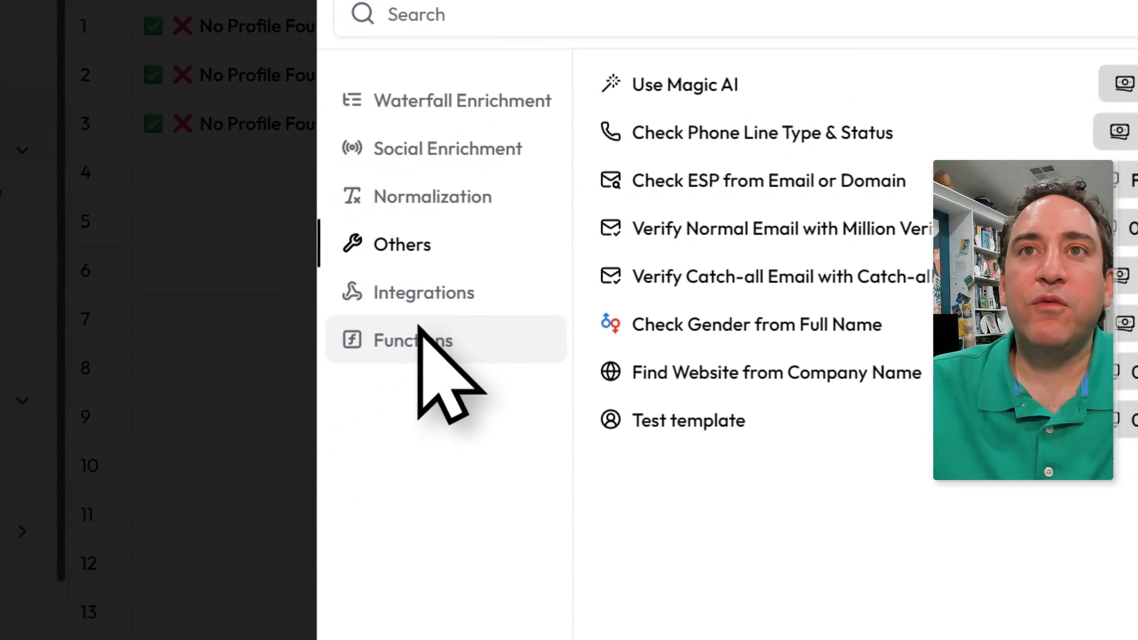
left_click(419, 326)
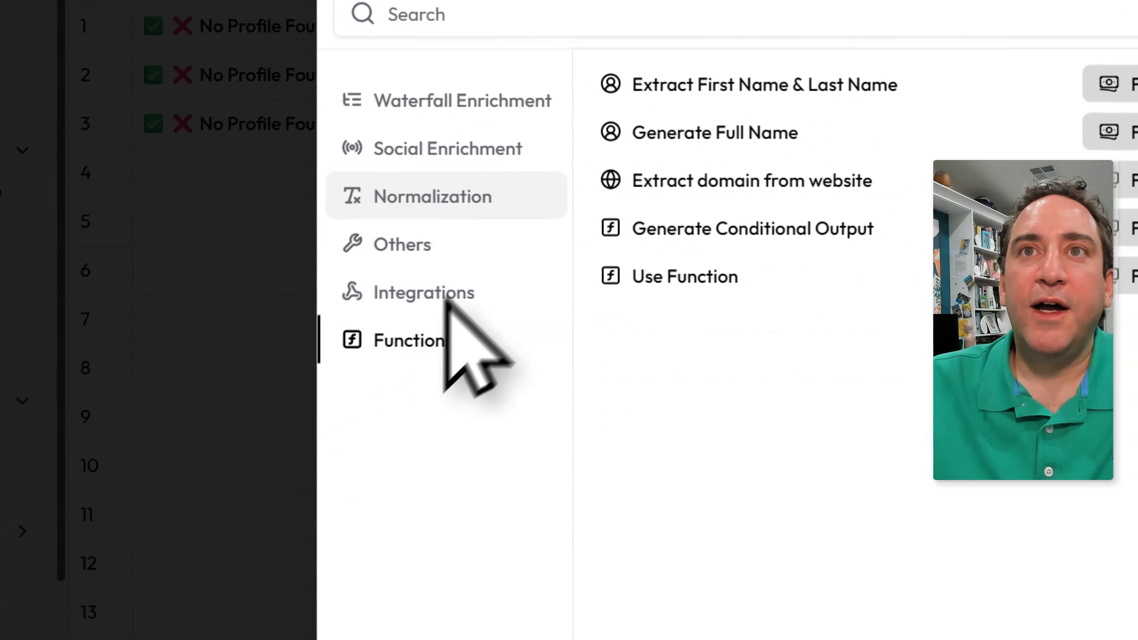
left_click(722, 133)
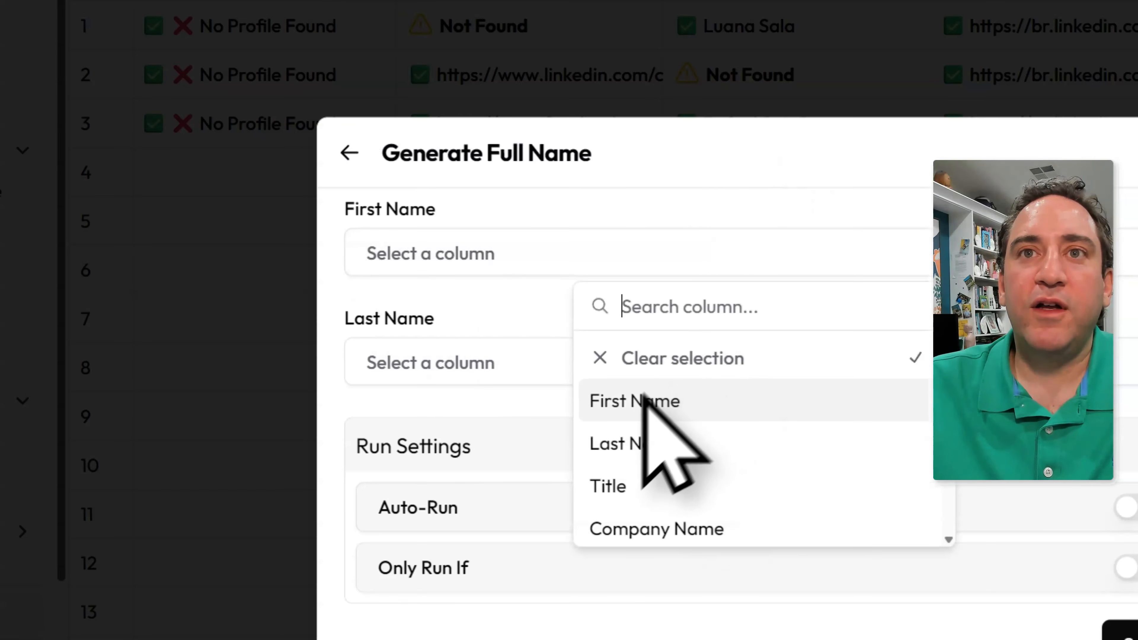
left_click(520, 358)
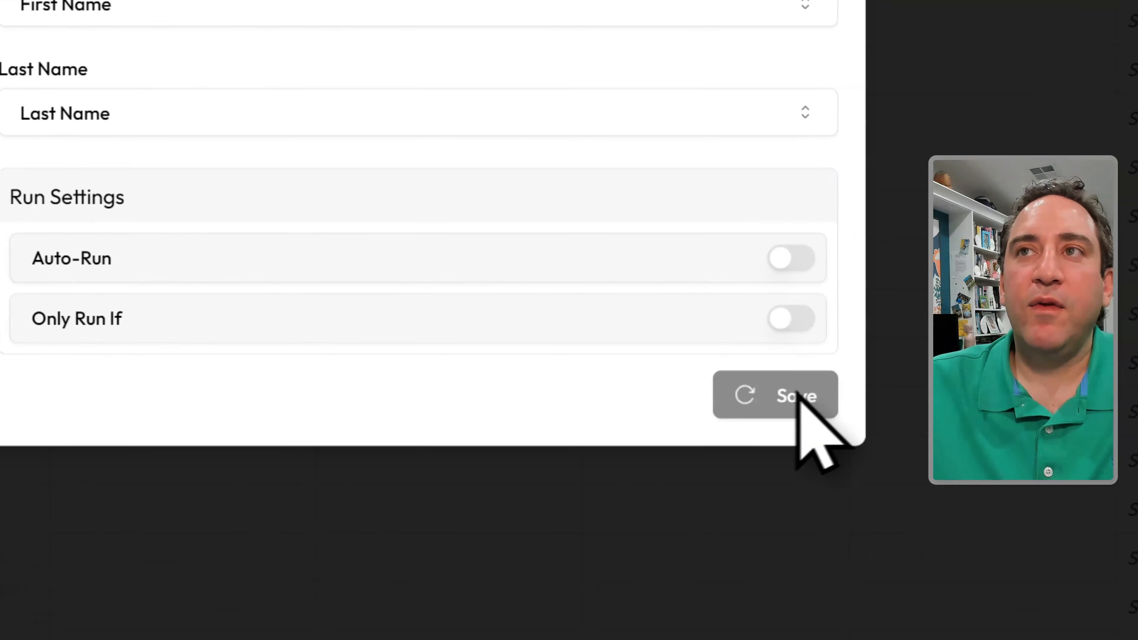
left_click(1123, 632)
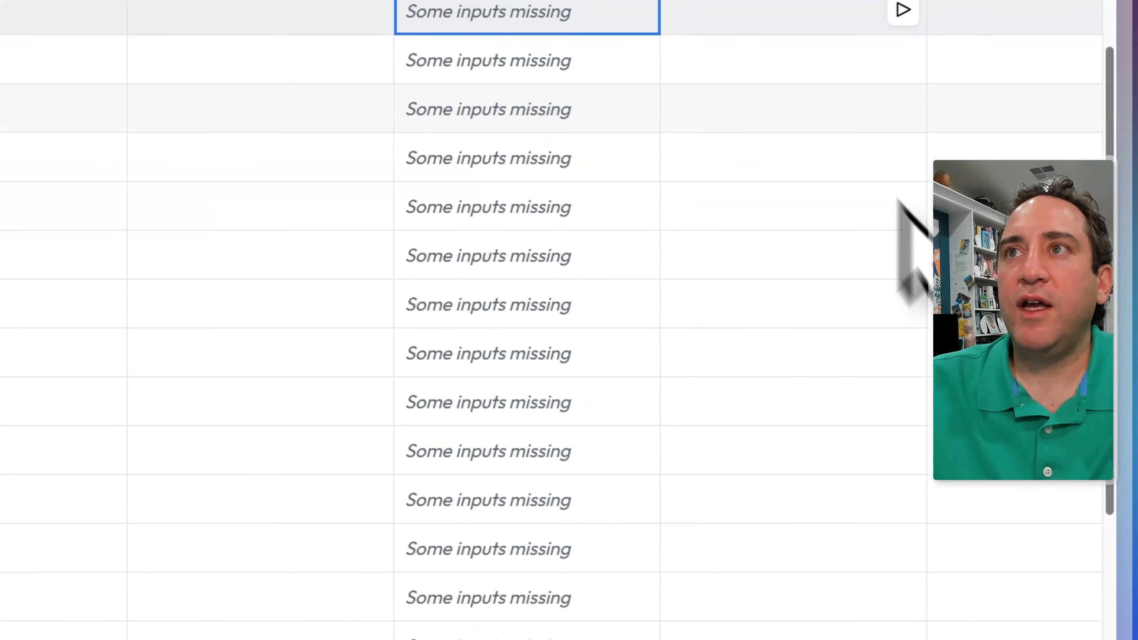
- Force-run Generate Full Name on all rows to fill in every contact's full name
scroll(892, 117, "up", 5)
left_click(903, 9)
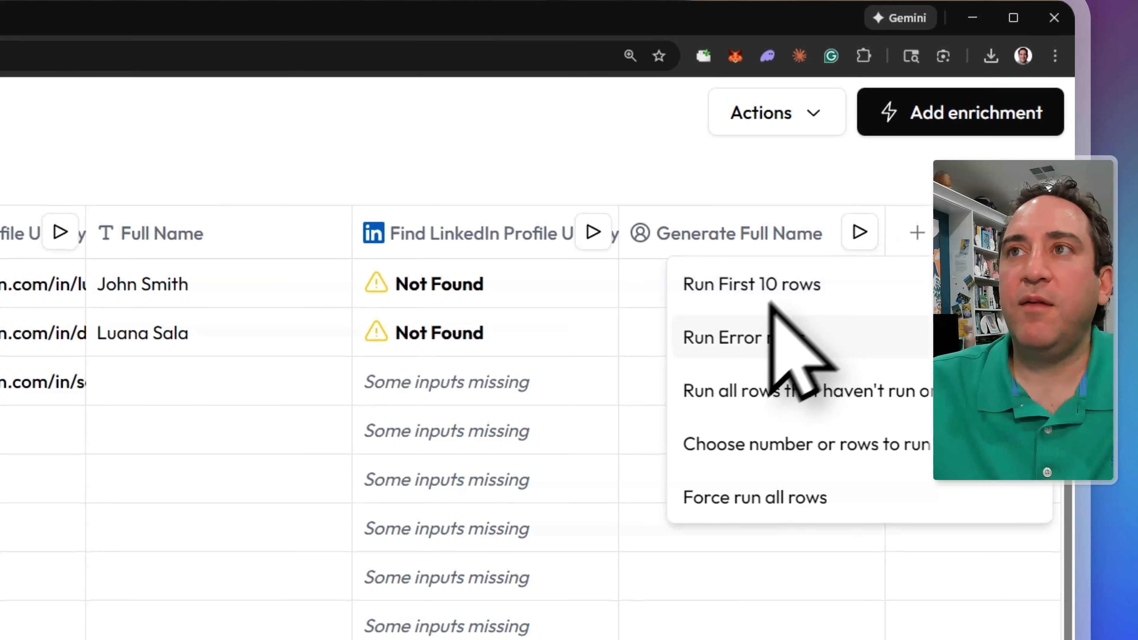
left_click(775, 495)
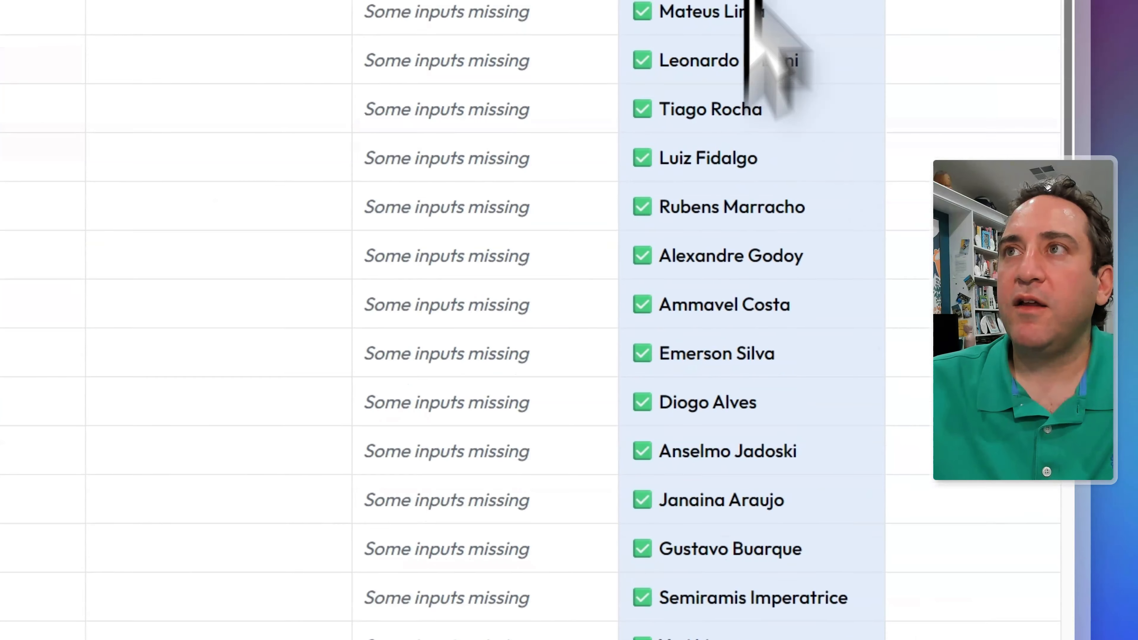
left_click(1011, 74)
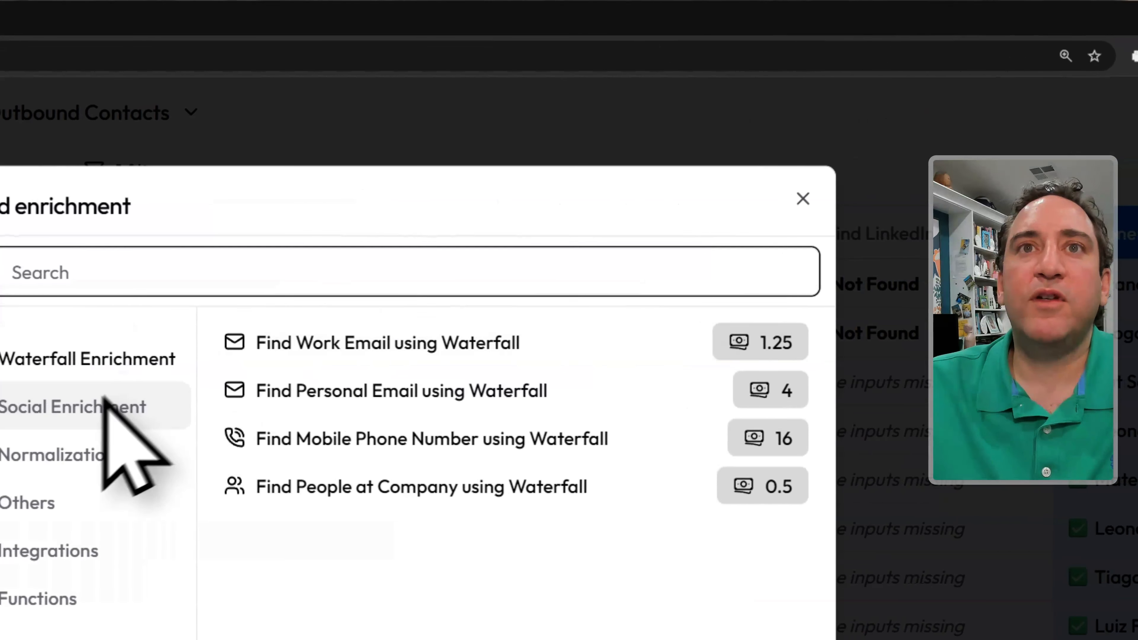
- Add Find LinkedIn Profile URL by Name using Generate Full Name and Company Name as inputs
left_click(104, 401)
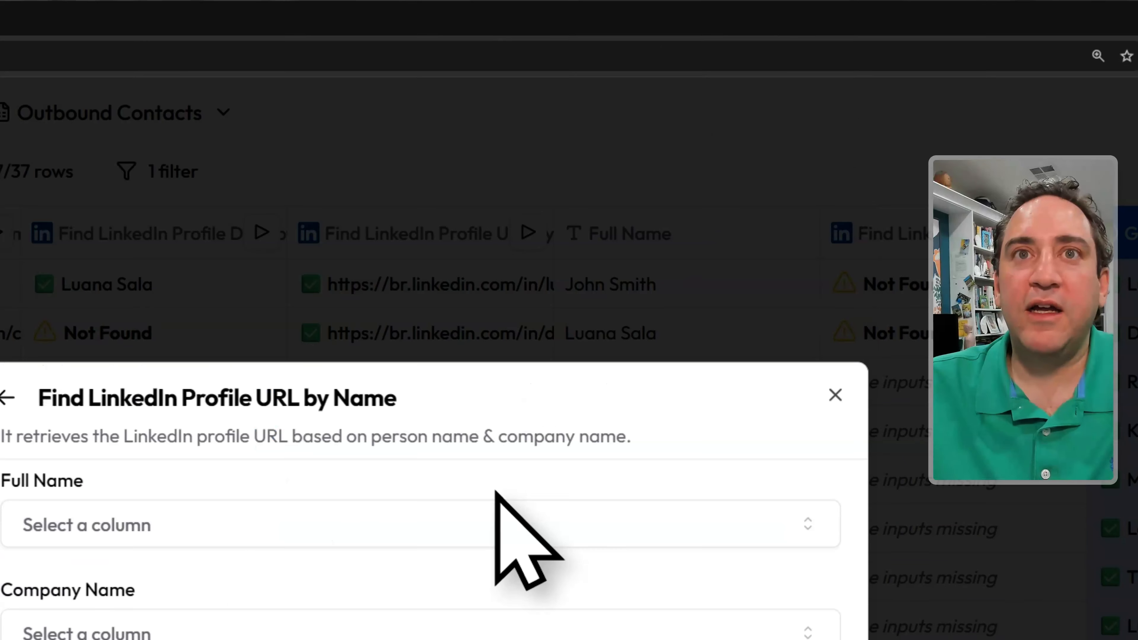
left_click(90, 502)
scroll(411, 637, "down", 5)
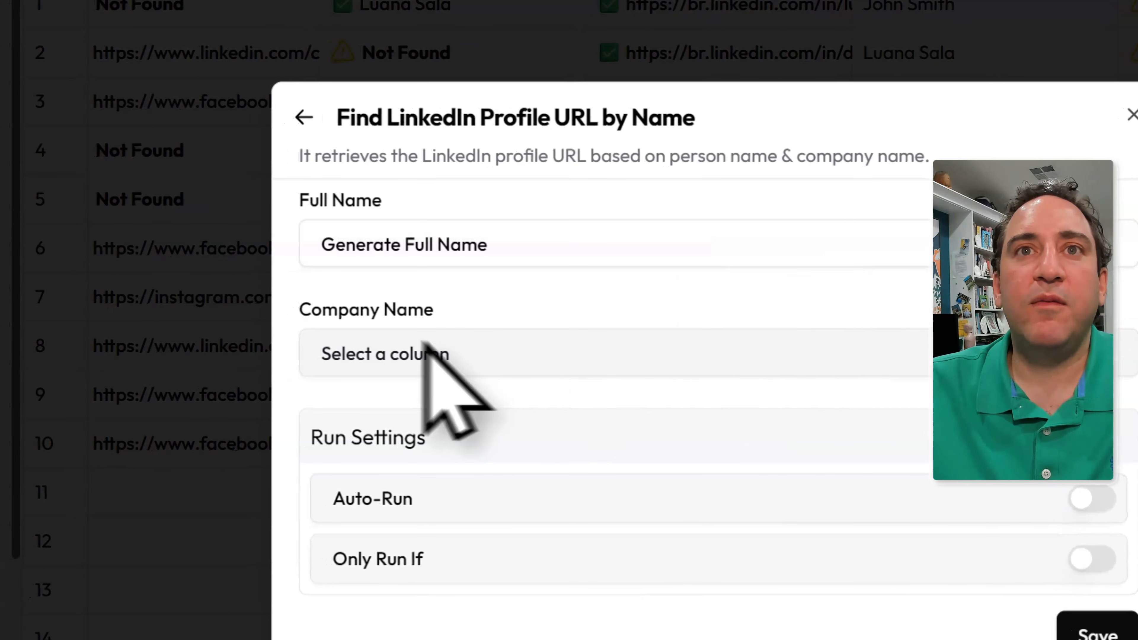
left_click(628, 630)
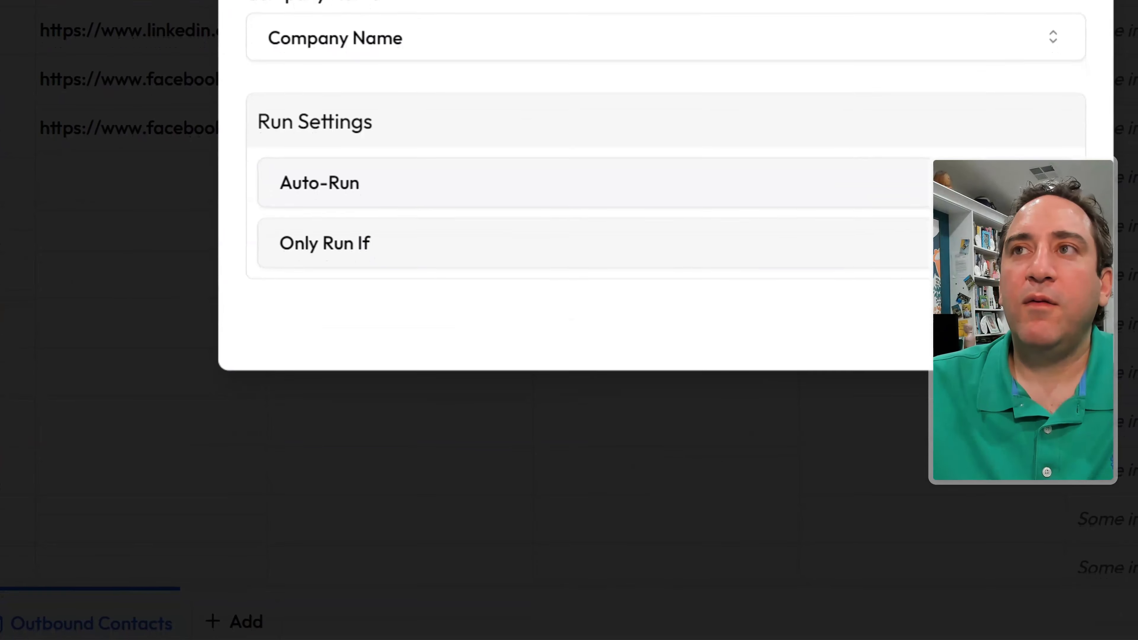
left_click(1046, 330)
left_click(1065, 36)
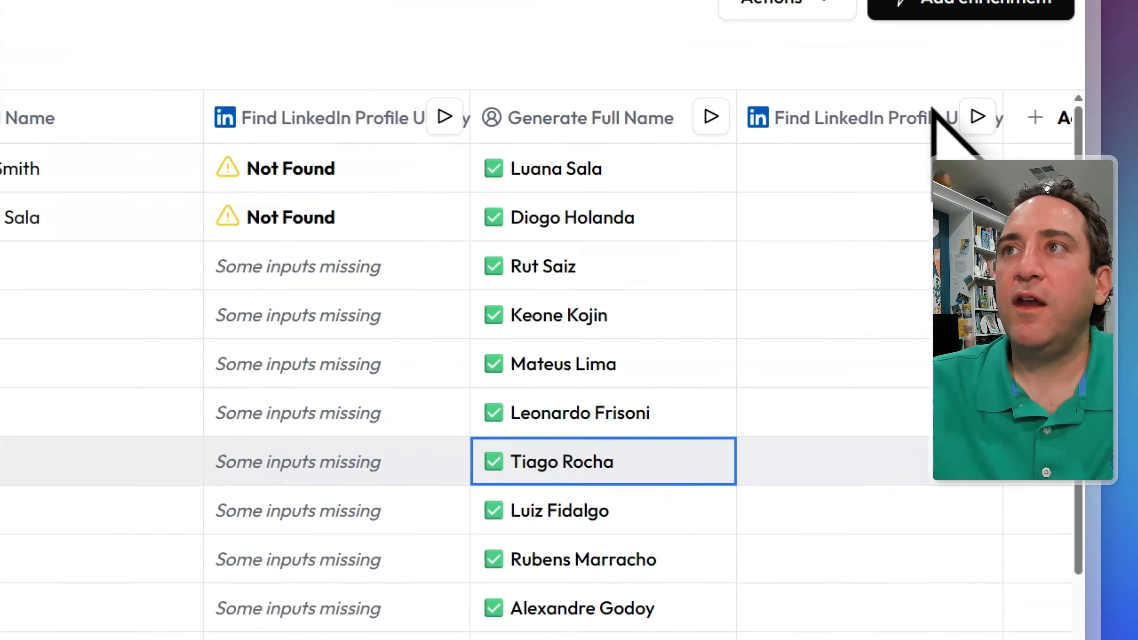
- Run the new LinkedIn-by-name column on the rows and reopen the social enrichments list
left_click(973, 115)
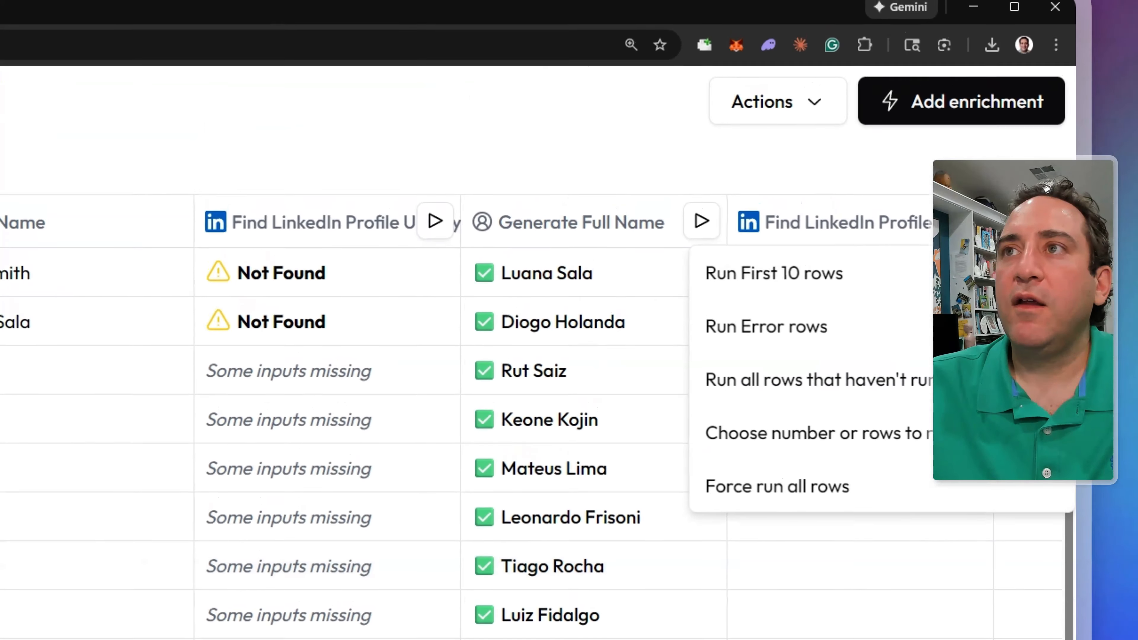
left_click(826, 296)
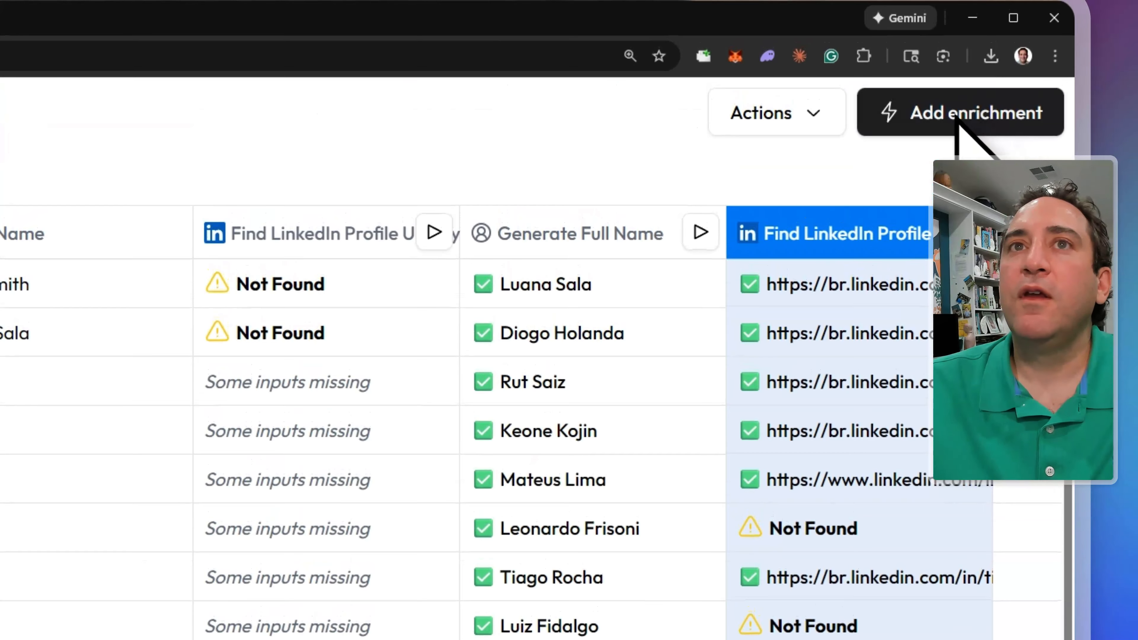
left_click(957, 120)
left_click(356, 300)
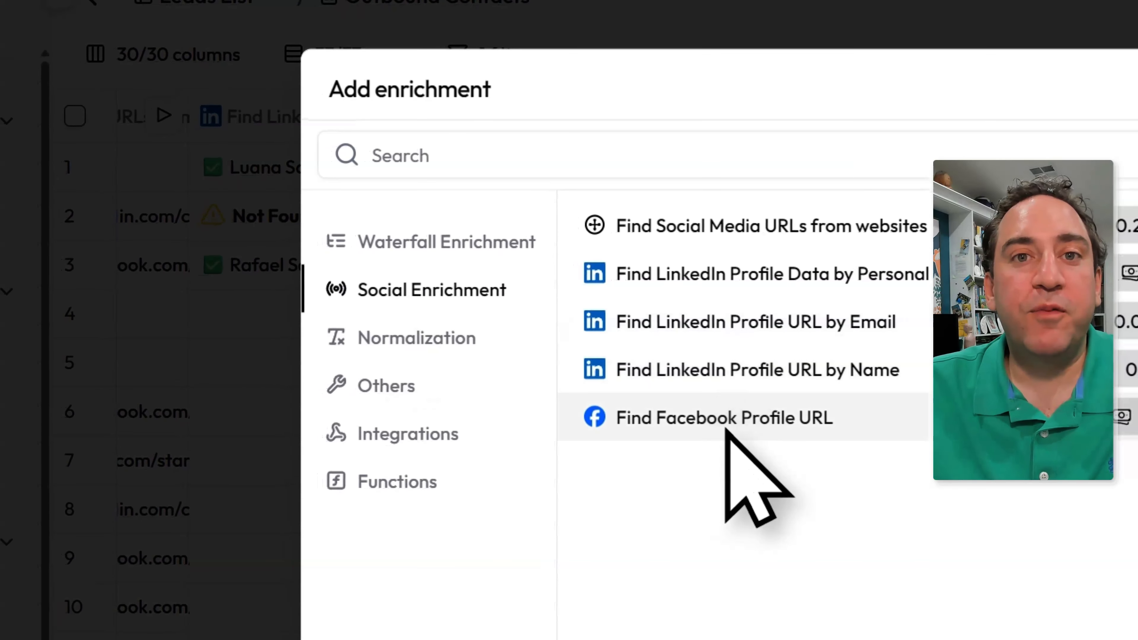
- Add a Find Facebook Profile URL column using Generate Full Name and Company Name as inputs
left_click(726, 426)
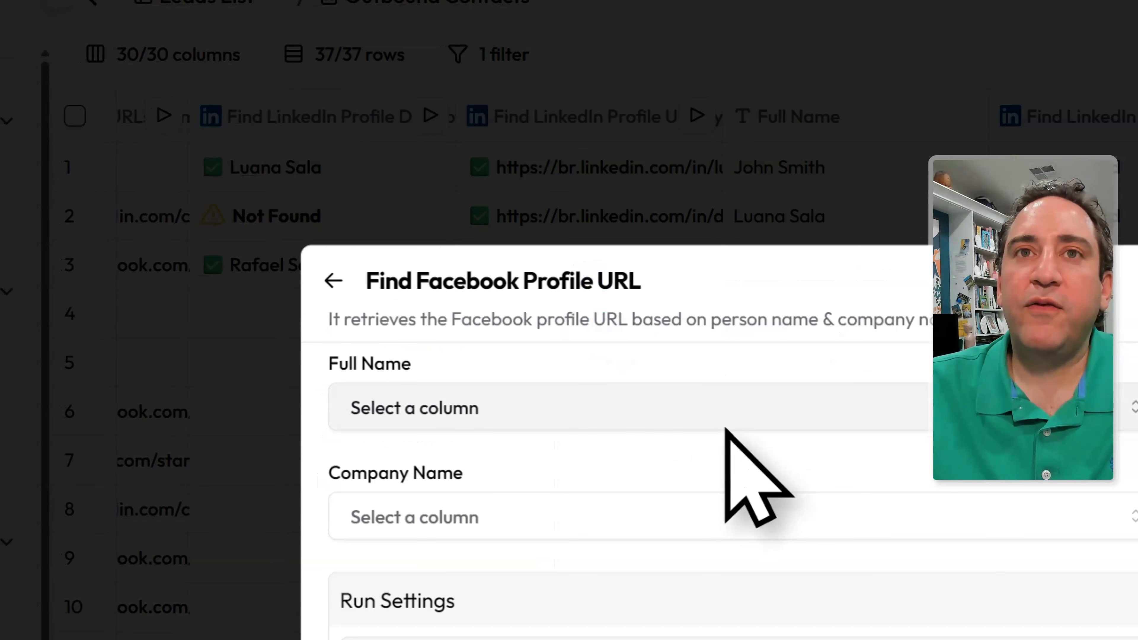
left_click(499, 417)
scroll(637, 494, "down", 10)
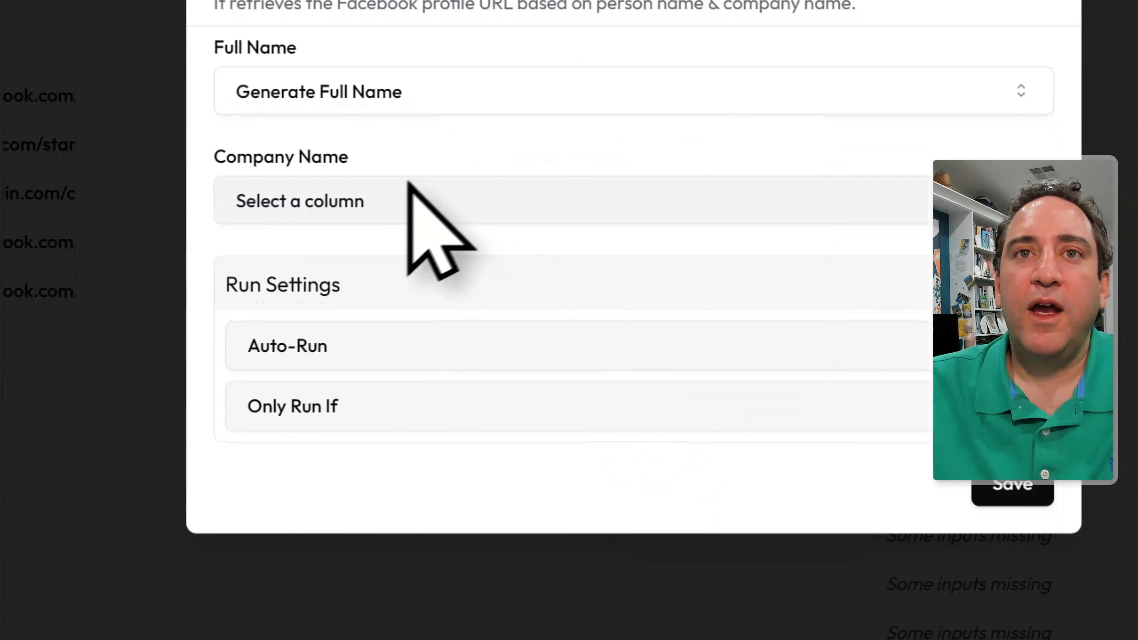
left_click(1019, 487)
left_click(946, 104)
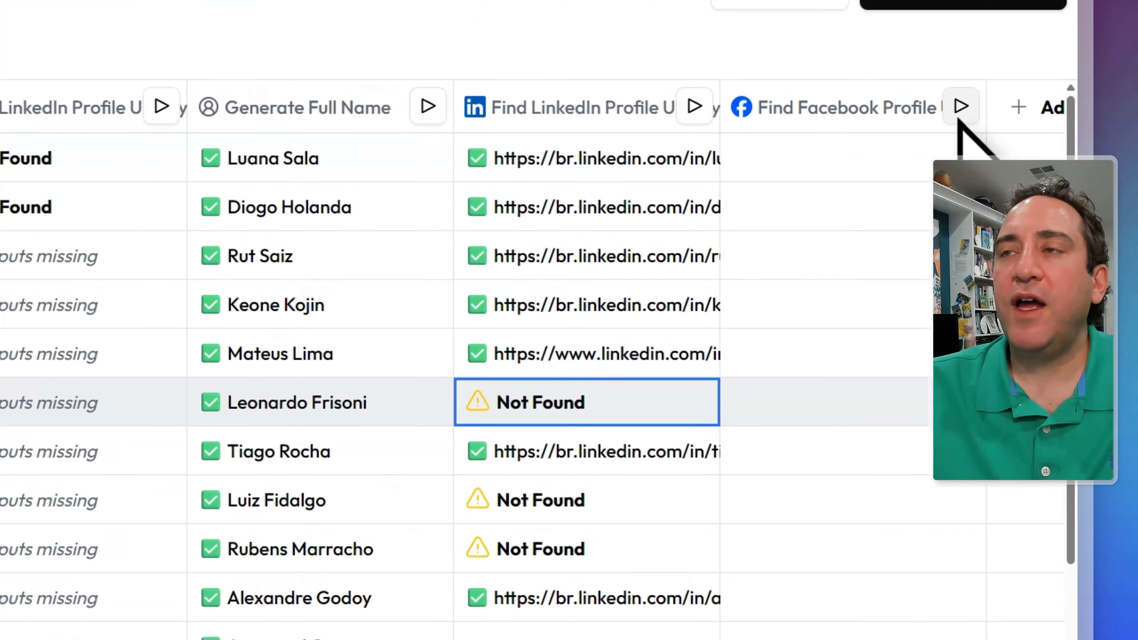
- Run the Facebook lookup for row 1, then bring up the Social Enrichment list
left_click(958, 163)
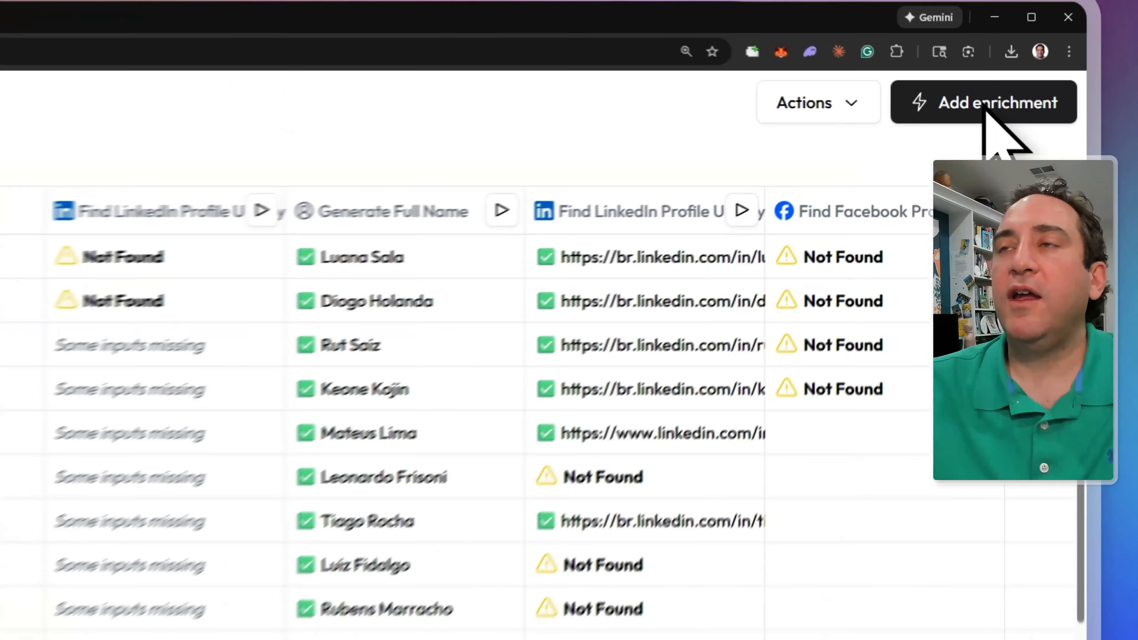
left_click(1069, 67)
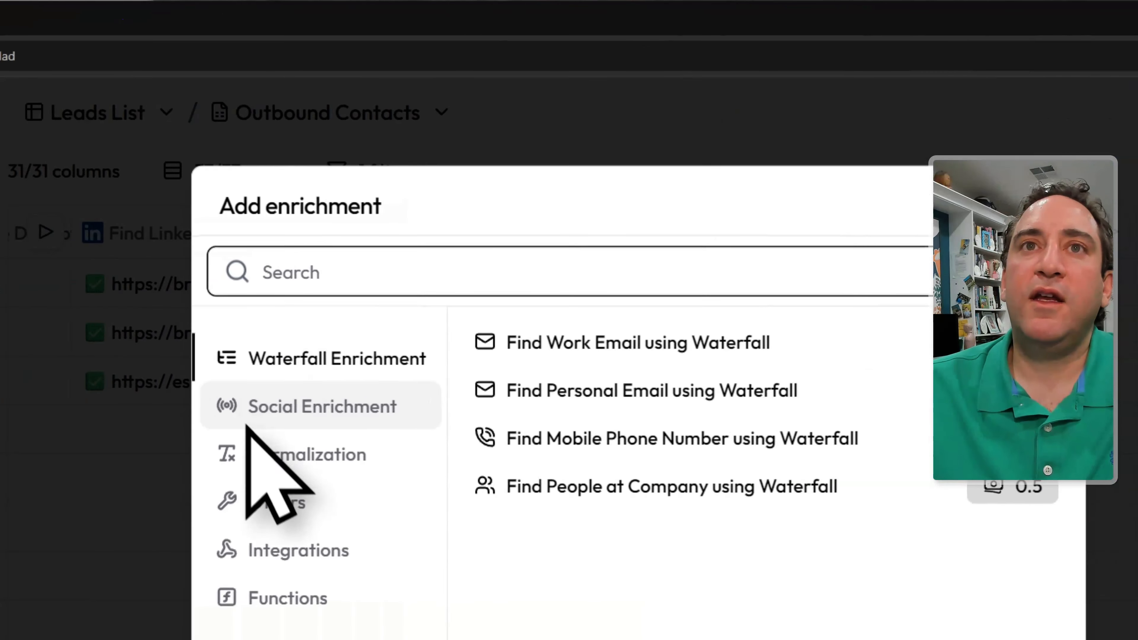
left_click(419, 217)
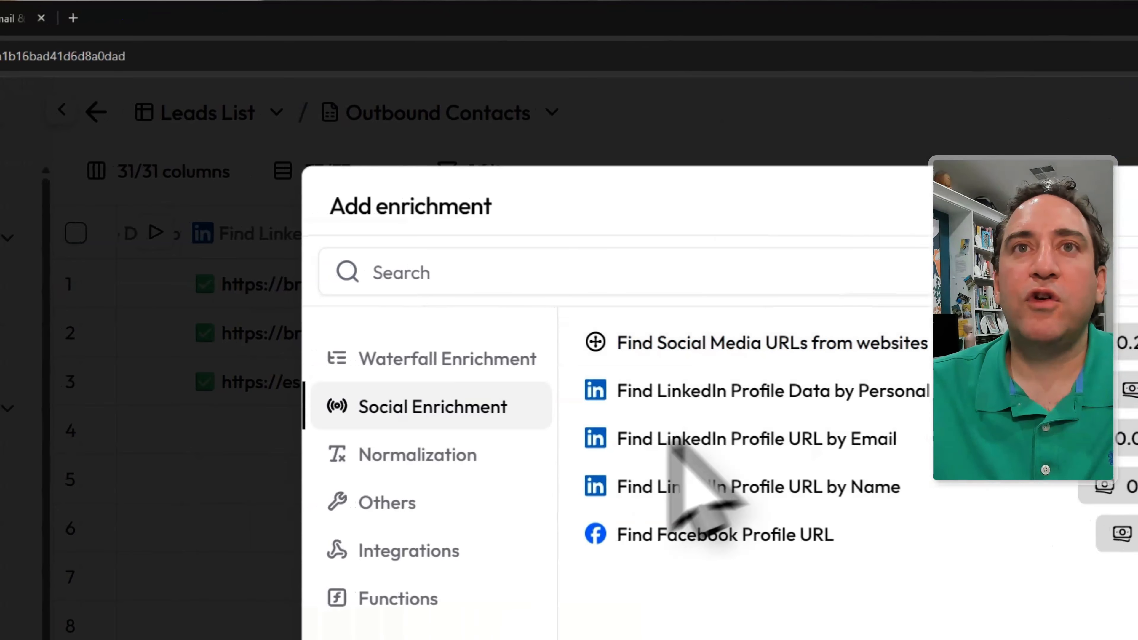